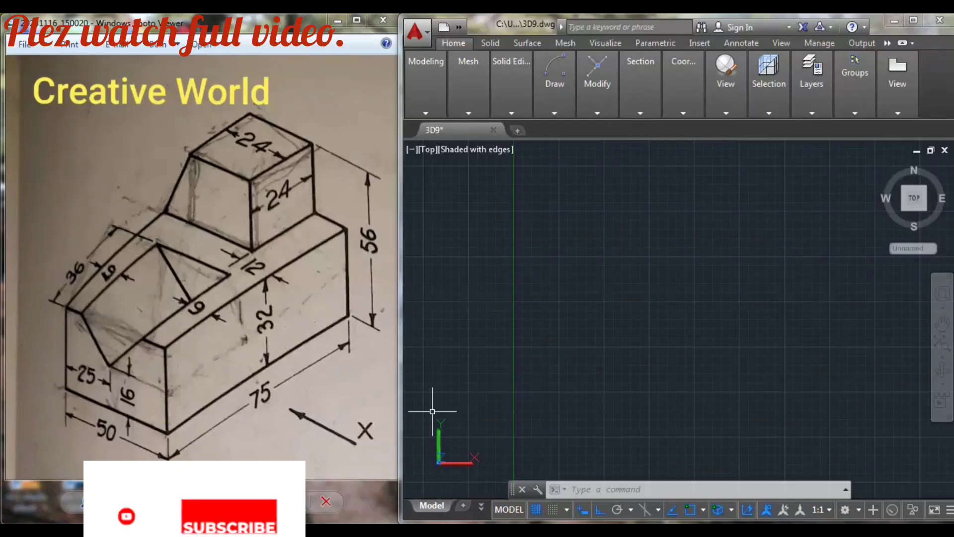
Draw a 75 by 50 rectangle with RECTANG from a picked first corner
type("REC")
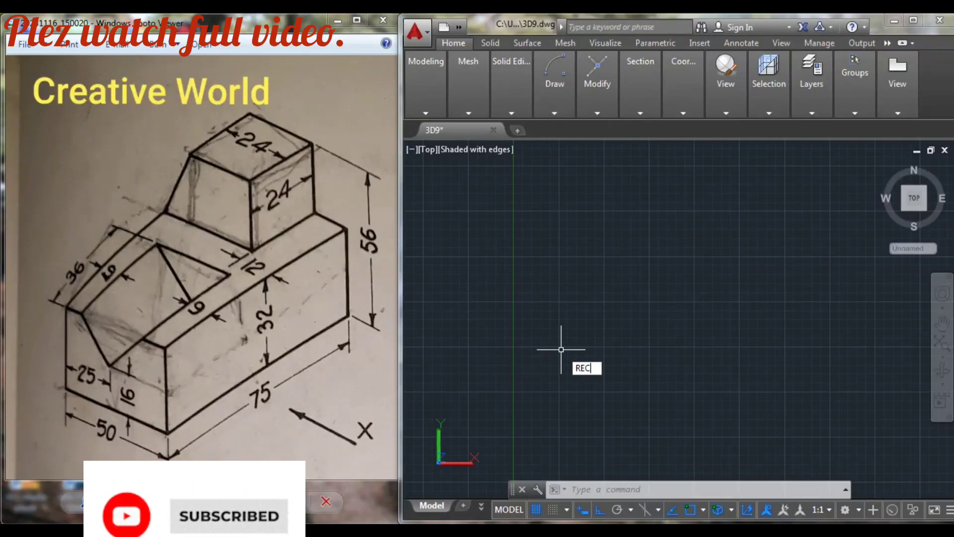
key("Return")
left_click(532, 230)
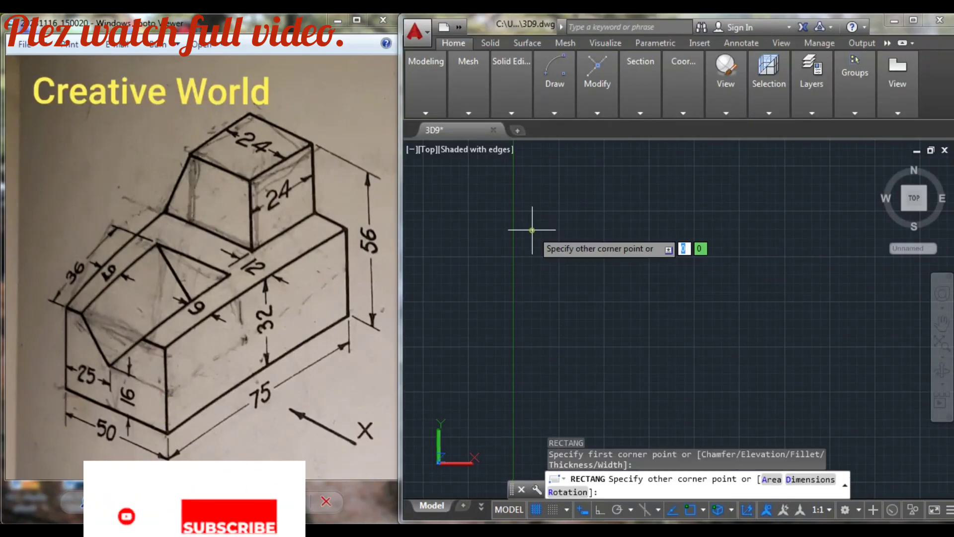
type("75")
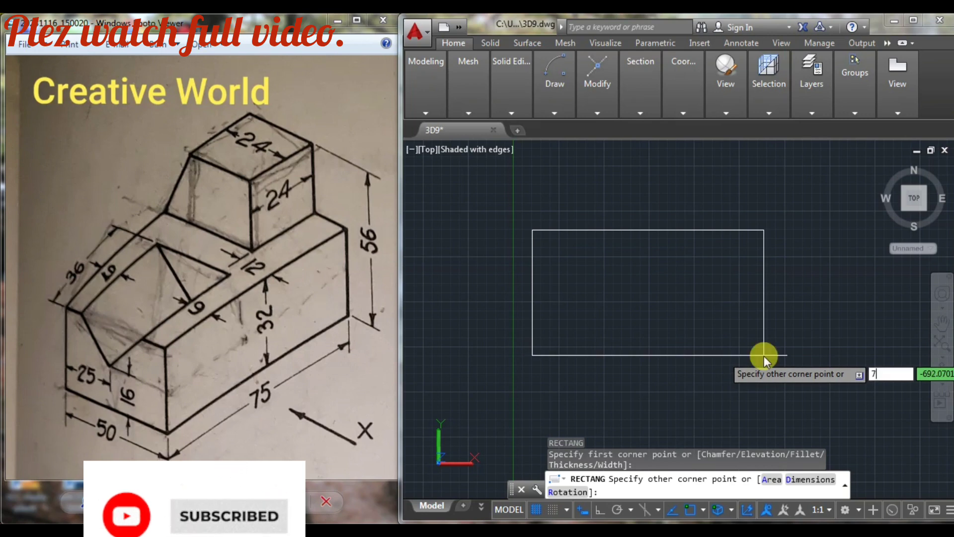
key("Tab")
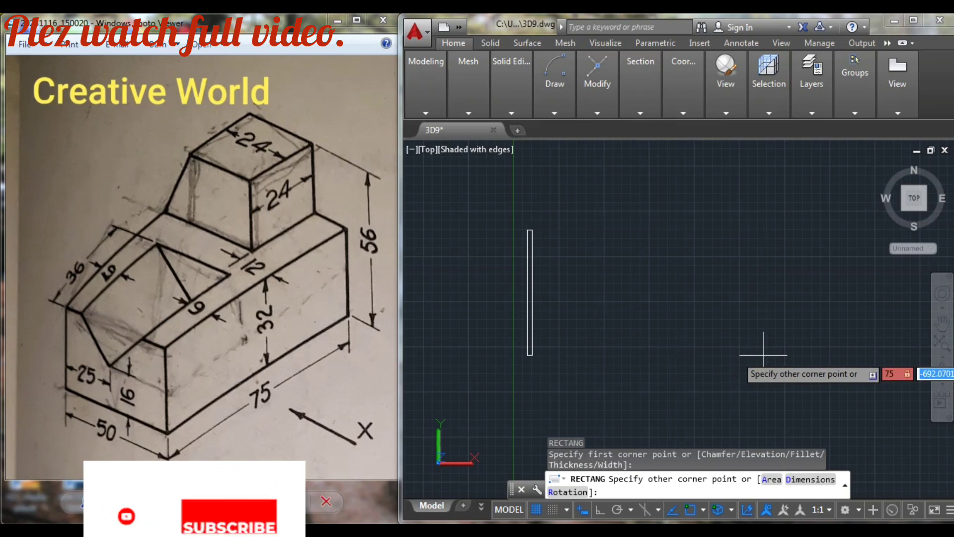
type("0")
key("Return")
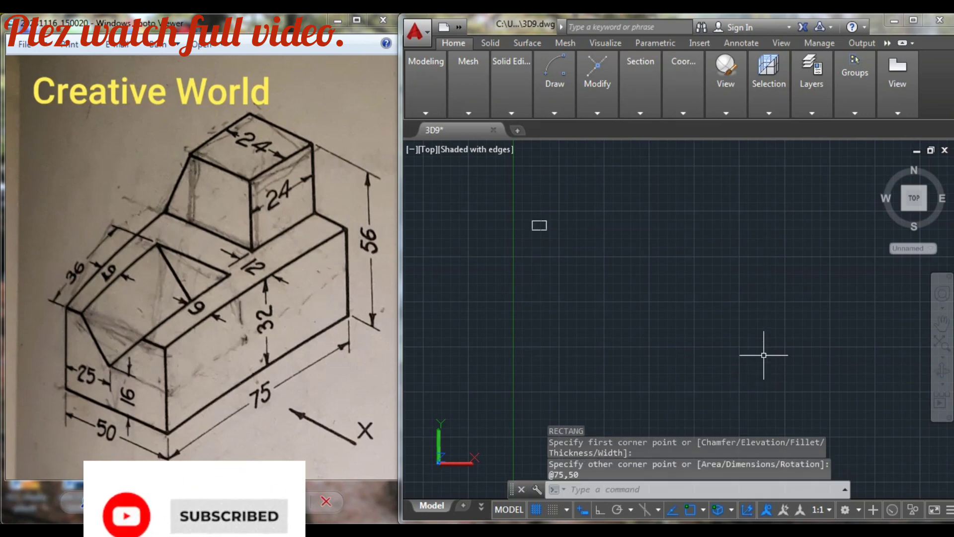
Show the rectangle in the ViewCube Home isometric view with Parallel projection
scroll(562, 245, "up", 8)
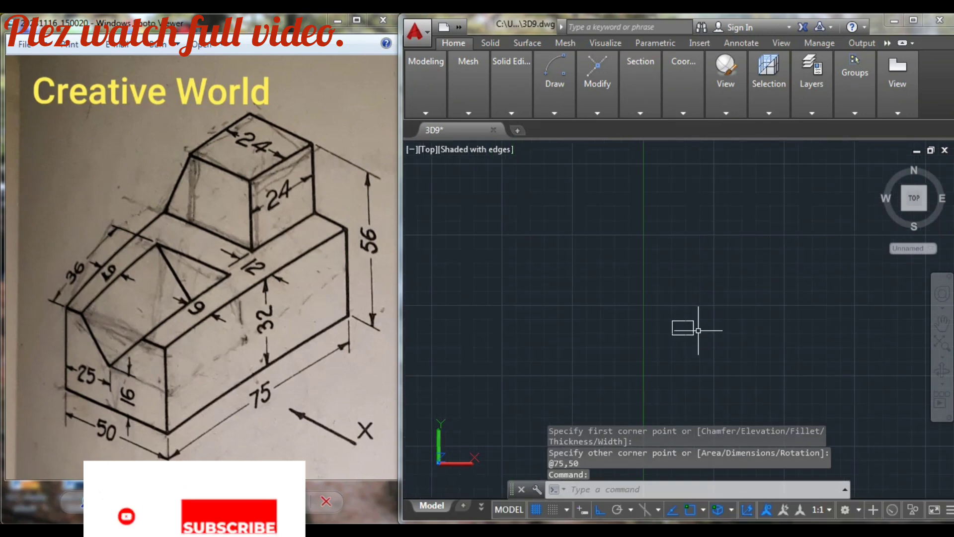
mouse_move(691, 318)
middle_mouse_down()
mouse_move(755, 279)
mouse_move(792, 288)
middle_mouse_up()
scroll(726, 292, "up", 2)
scroll(726, 279, "up", 1)
scroll(758, 276, "up", 1)
left_click(881, 165)
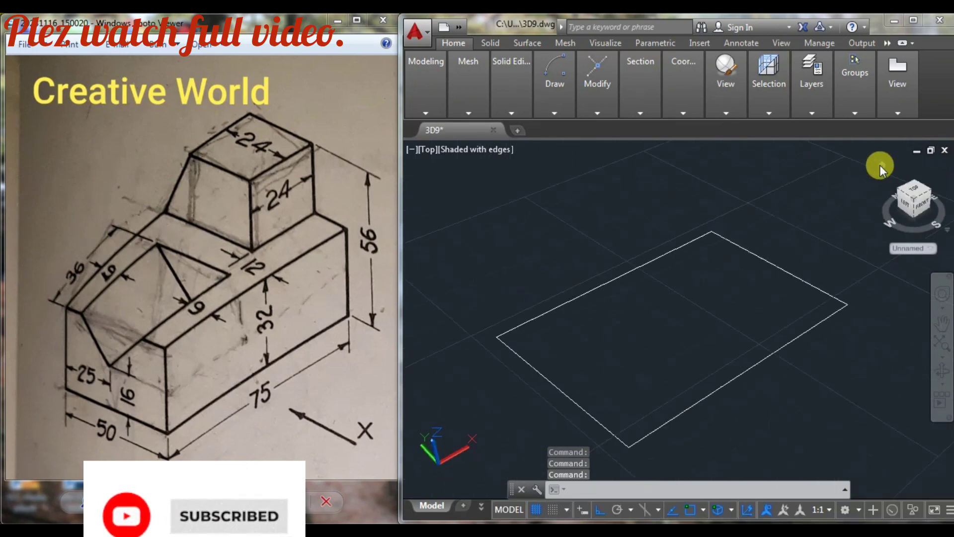
right_click(890, 170)
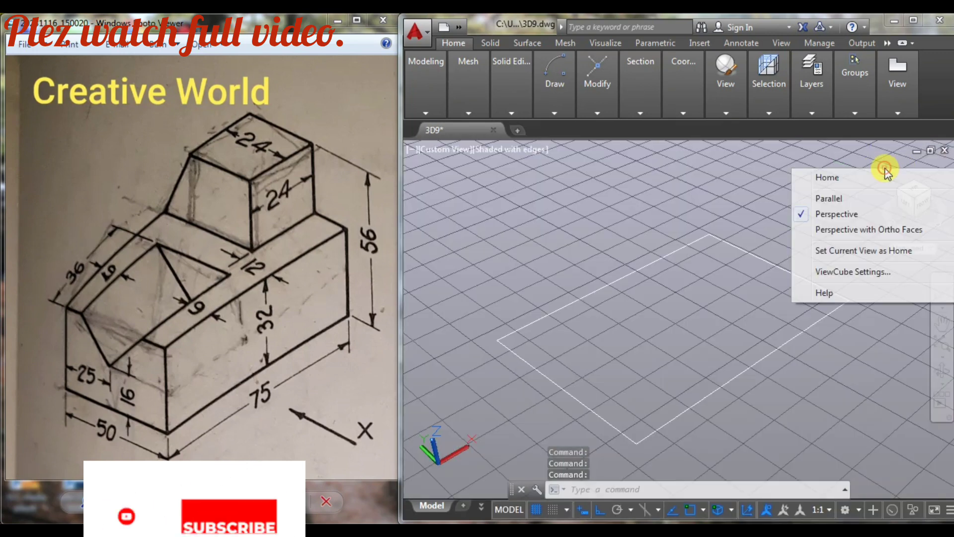
left_click(838, 198)
scroll(722, 257, "down", 1)
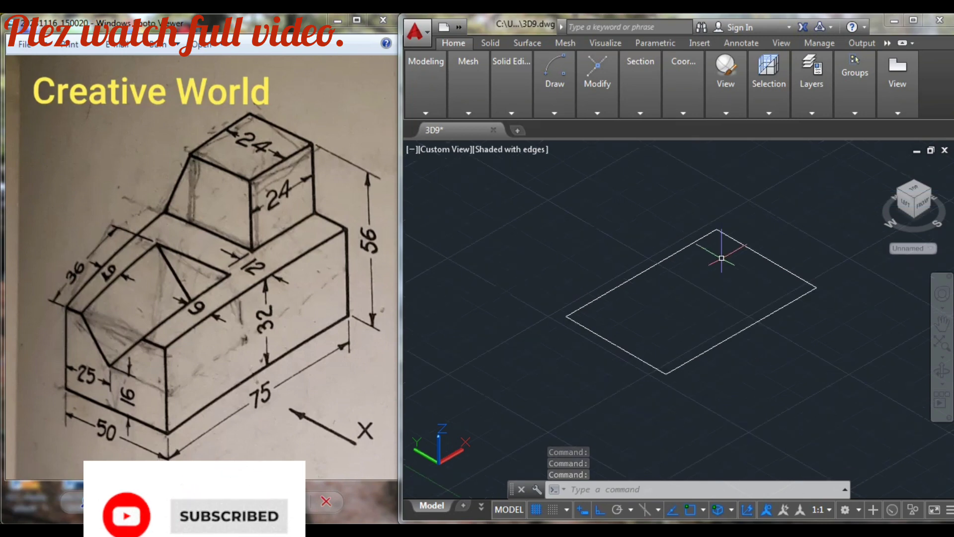
Extrude the 75 by 50 rectangle 32 units into a solid base block
type("EXT")
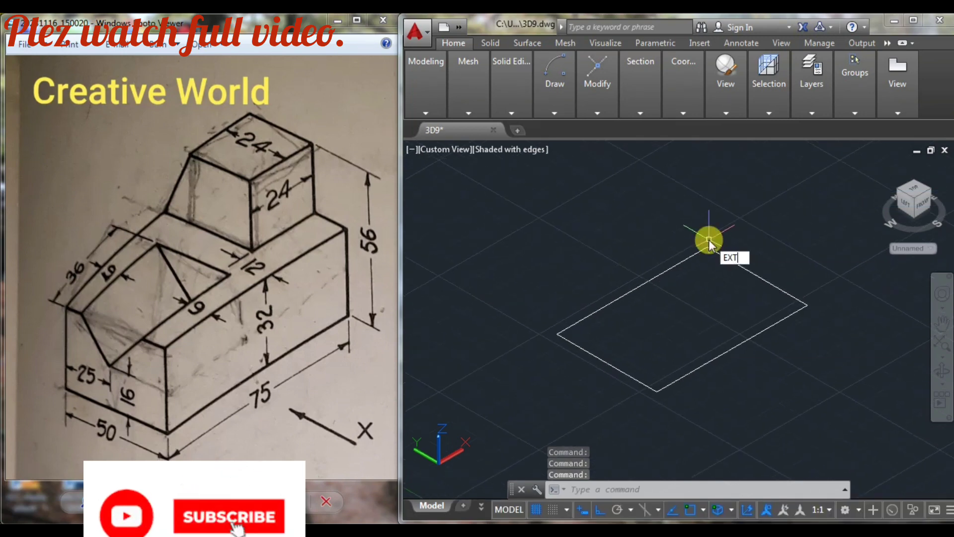
key("Return")
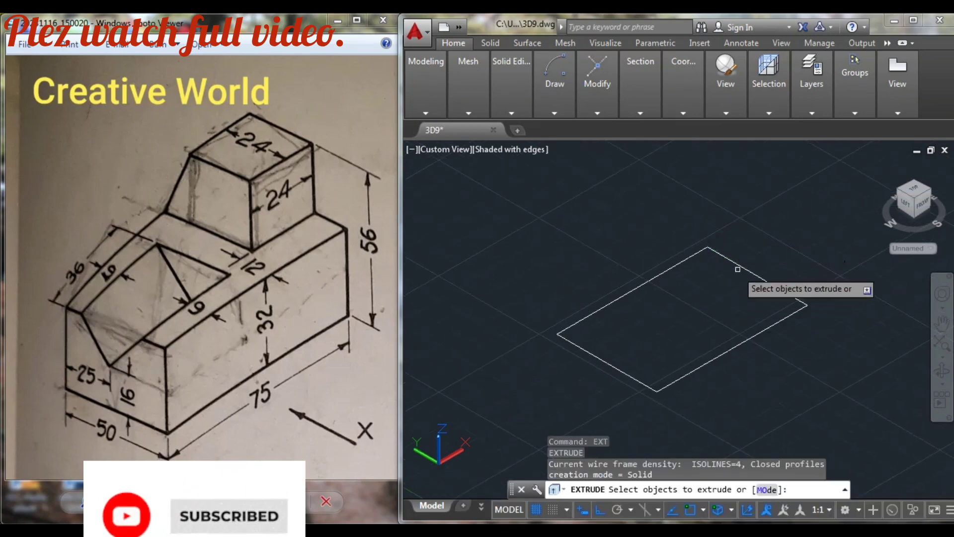
left_click(741, 265)
key("Return")
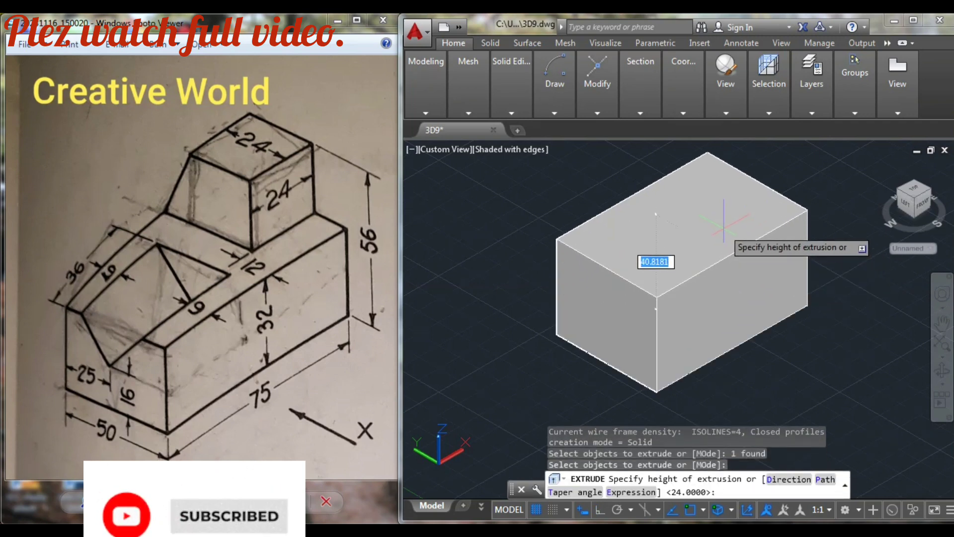
type("32")
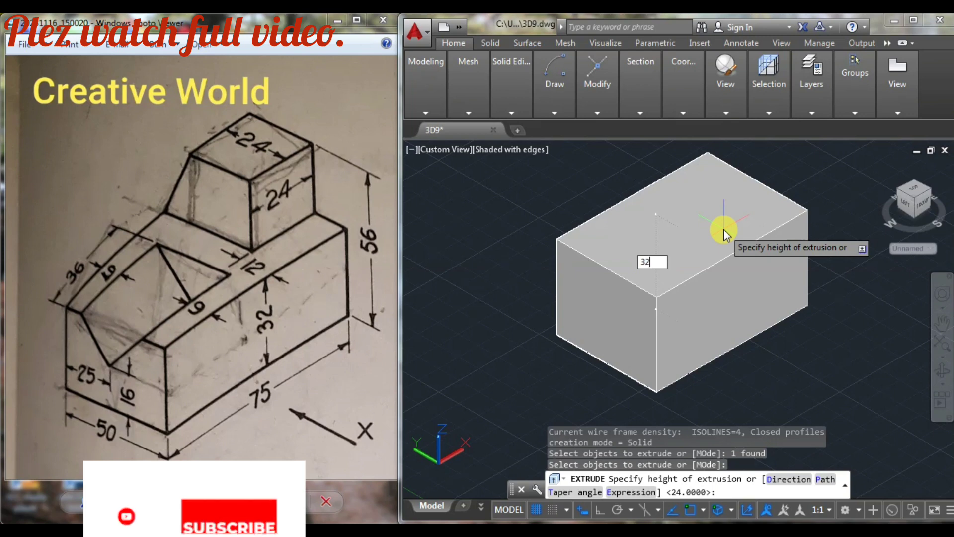
key("Return")
middle_click_drag(723, 228, 701, 305)
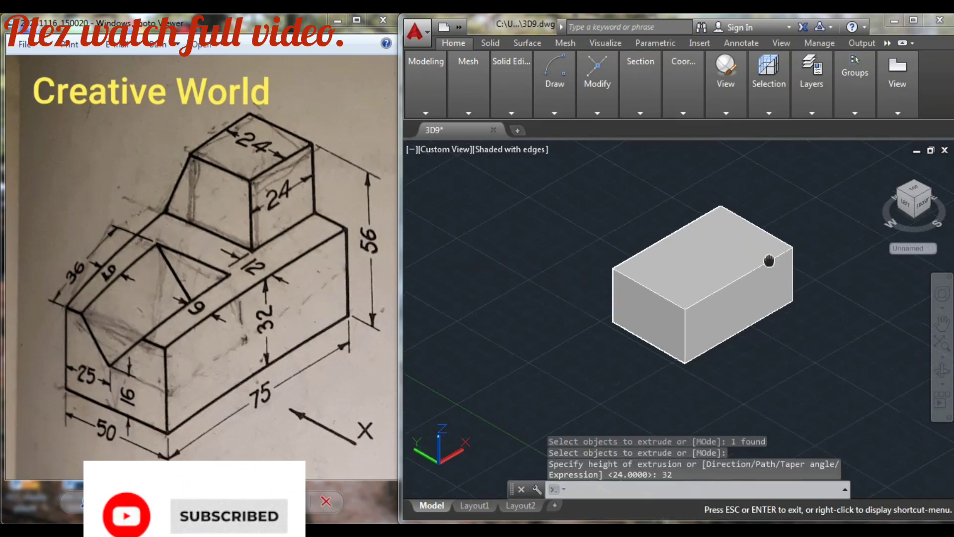
scroll(729, 218, "up", 2)
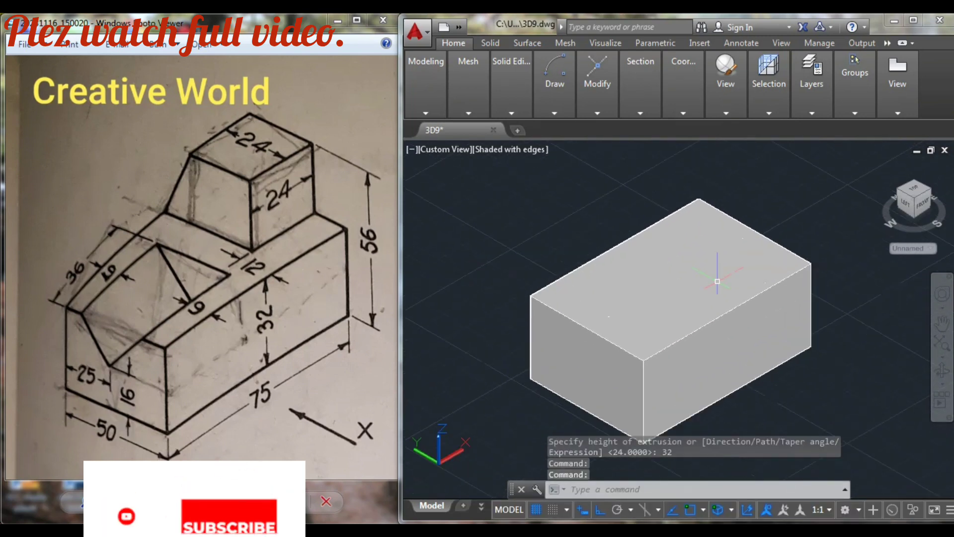
mouse_move(721, 260)
middle_mouse_down()
mouse_move(664, 222)
mouse_move(631, 220)
mouse_move(631, 251)
middle_mouse_up()
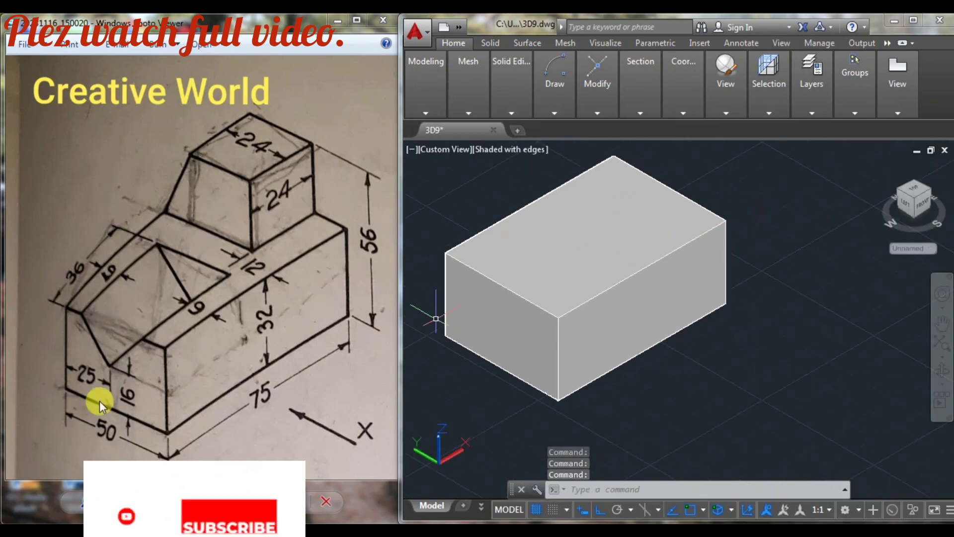
Maximize the window and set the UCS to Left from the Coordinates panel
left_click(914, 19)
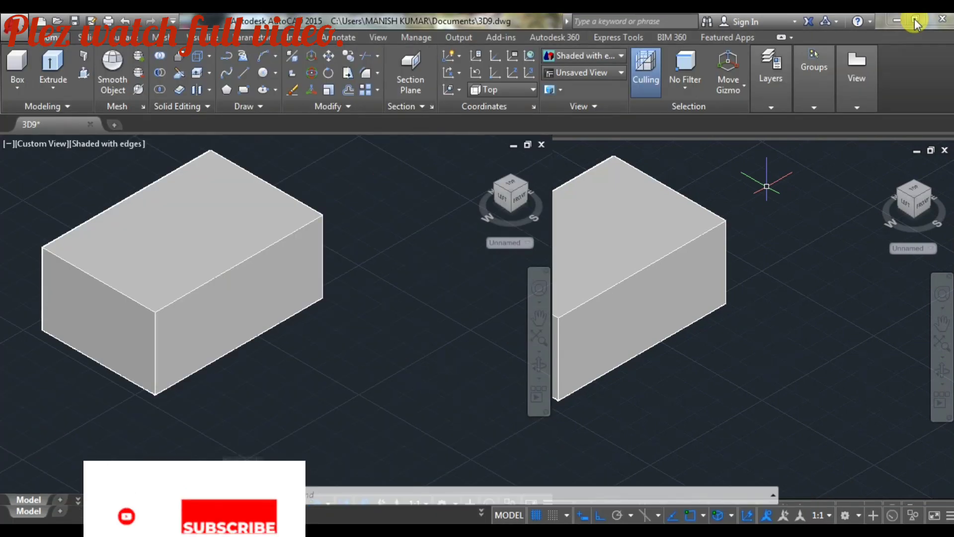
left_click(520, 88)
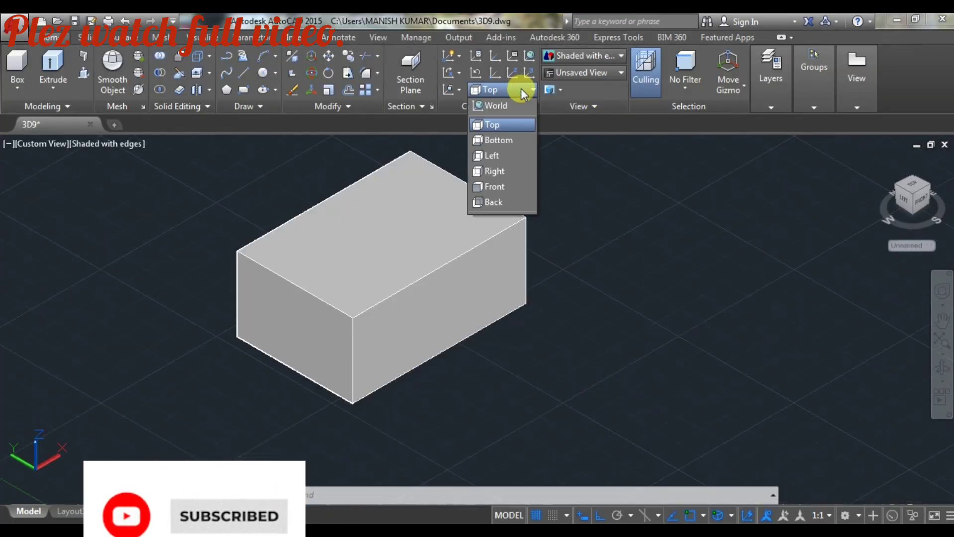
left_click(502, 159)
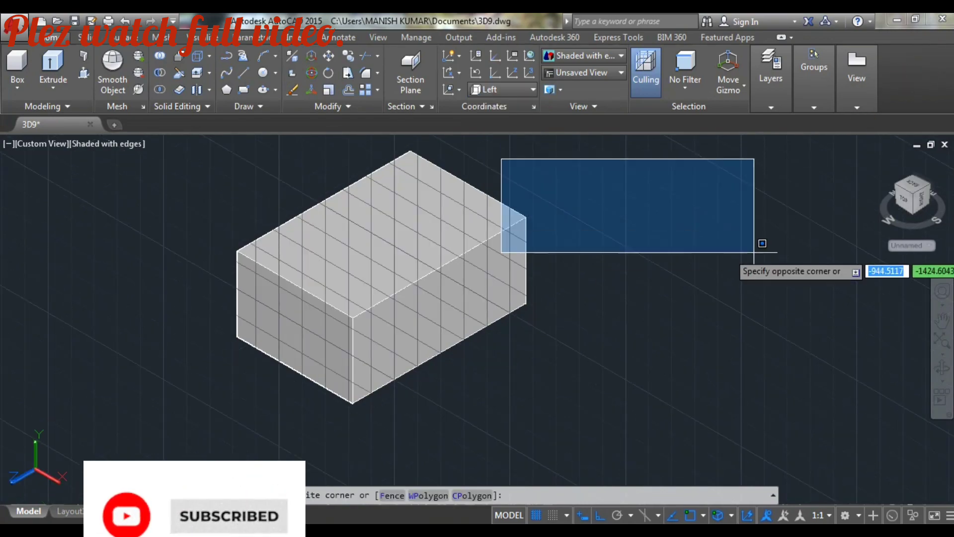
key("Escape")
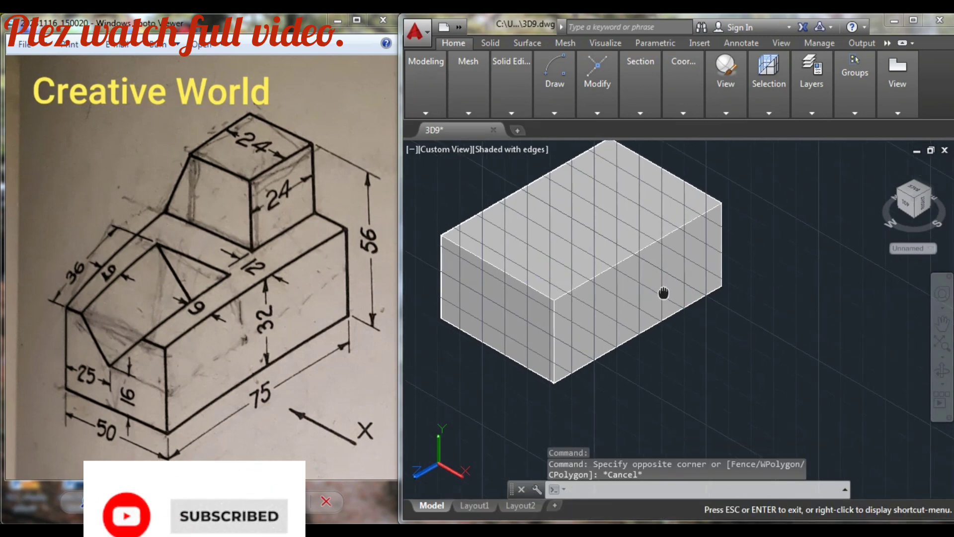
mouse_move(696, 386)
left_mouse_down()
mouse_move(663, 359)
mouse_move(676, 355)
left_mouse_up()
Draw a 32-unit line below the box
key("Escape")
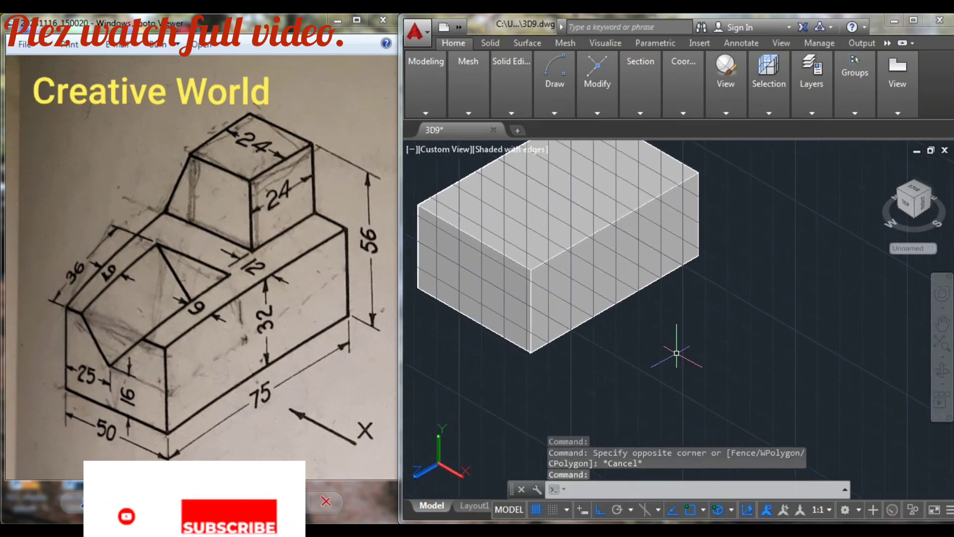
type("l")
key("Return")
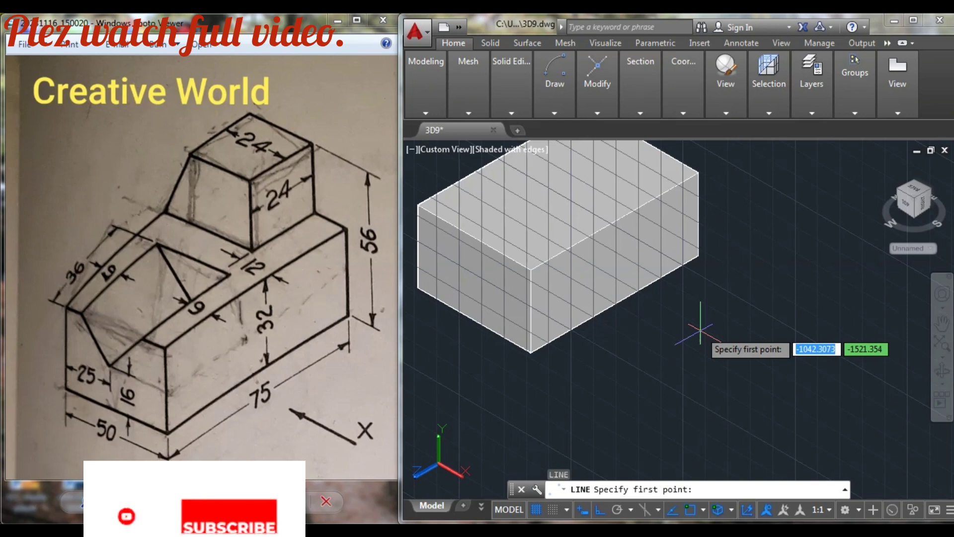
left_click(698, 321)
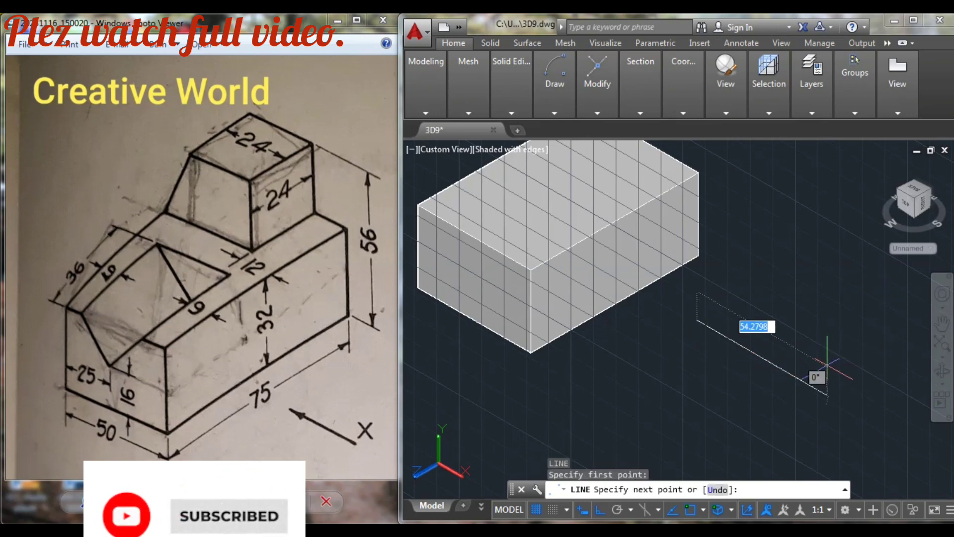
type("32")
key("Return")
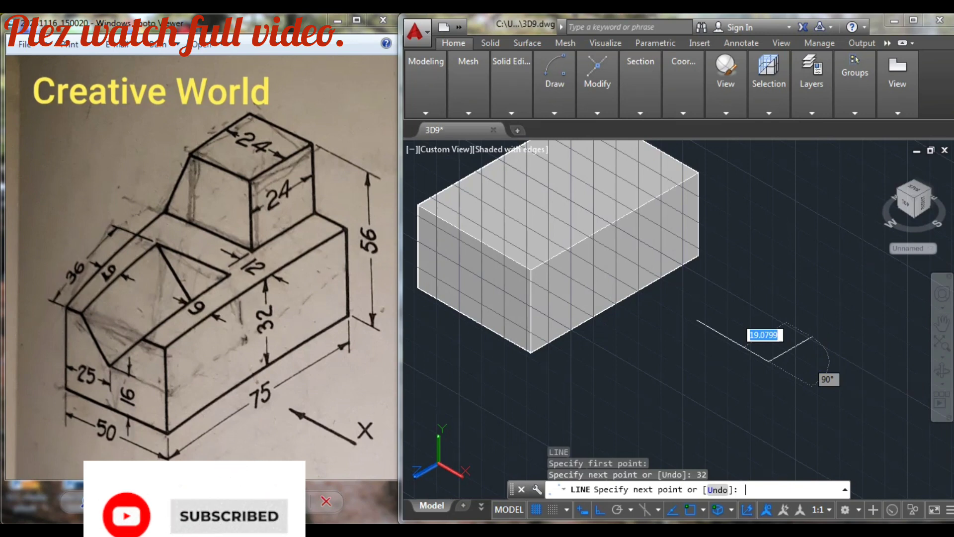
key("Return")
Draw the notch's 16-unit vertical edge and its sloping edge
type("l")
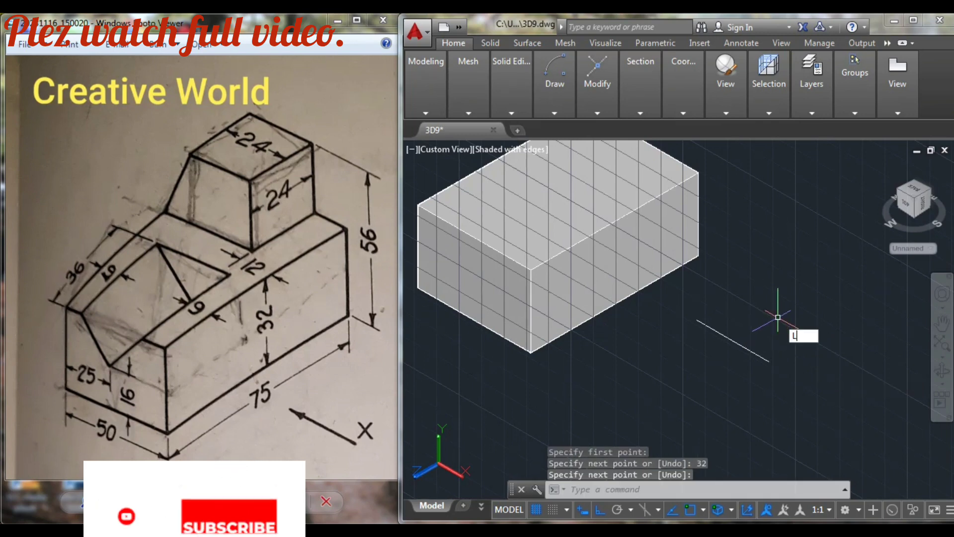
key("Return")
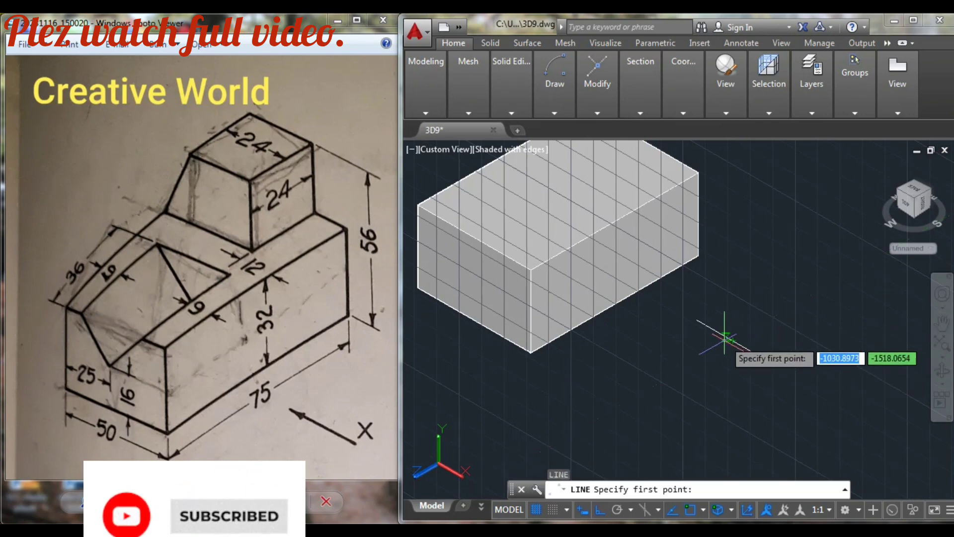
left_click(732, 341)
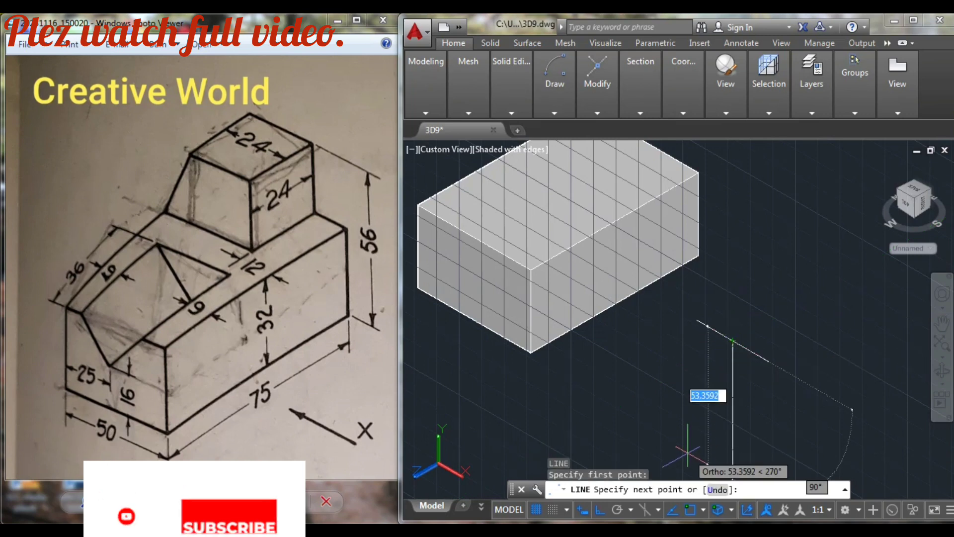
type("16")
key("Return")
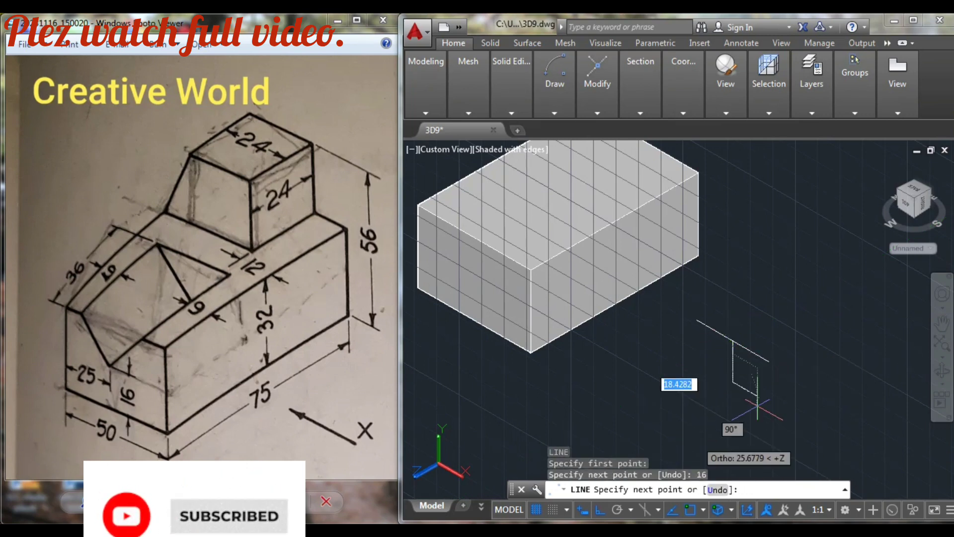
left_click(768, 363)
right_click(768, 363)
left_click(800, 193)
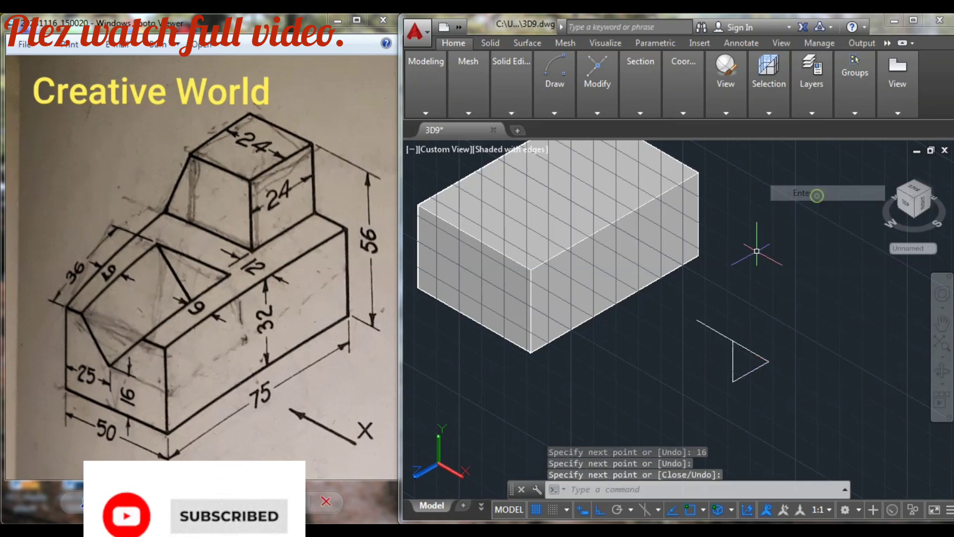
Draw the closing edge to complete the notch triangle
key("Return")
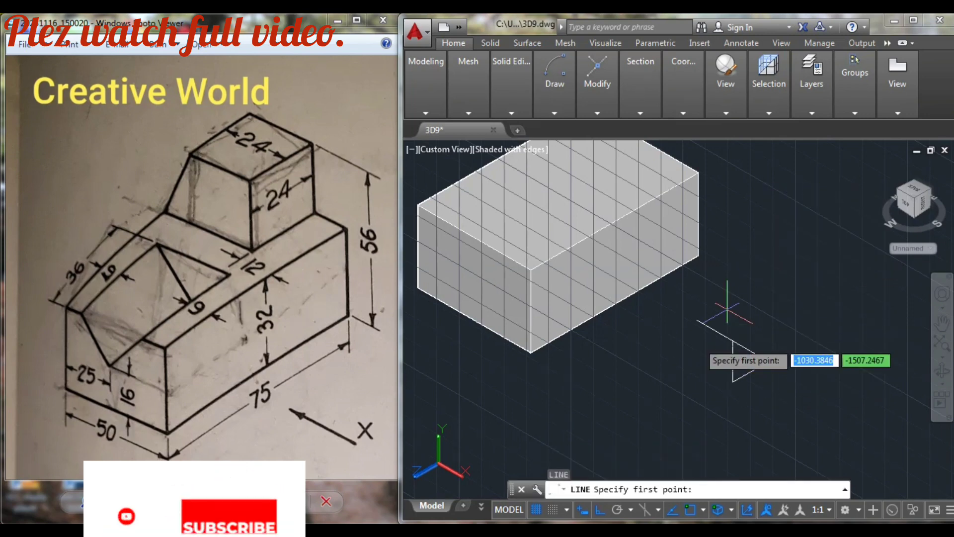
left_click(697, 319)
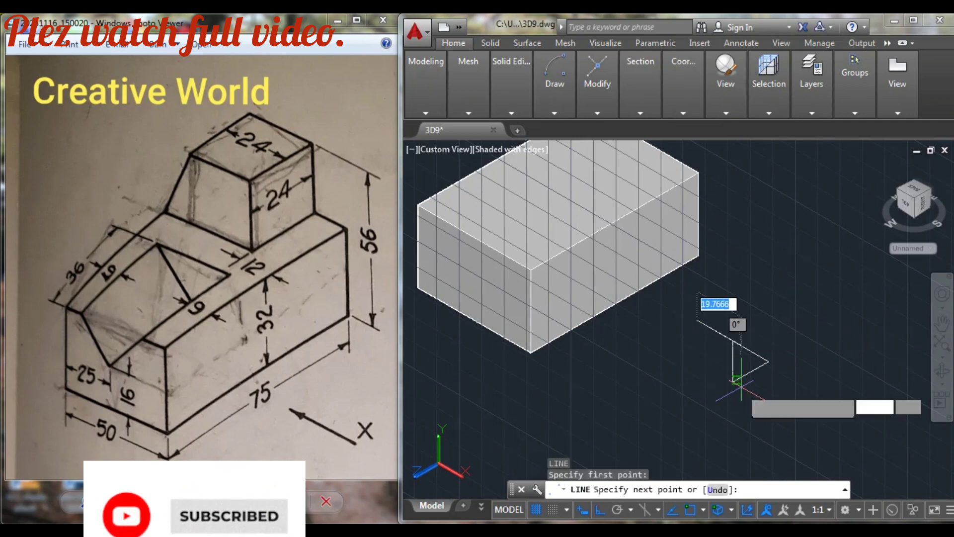
left_click(732, 381)
right_click(732, 382)
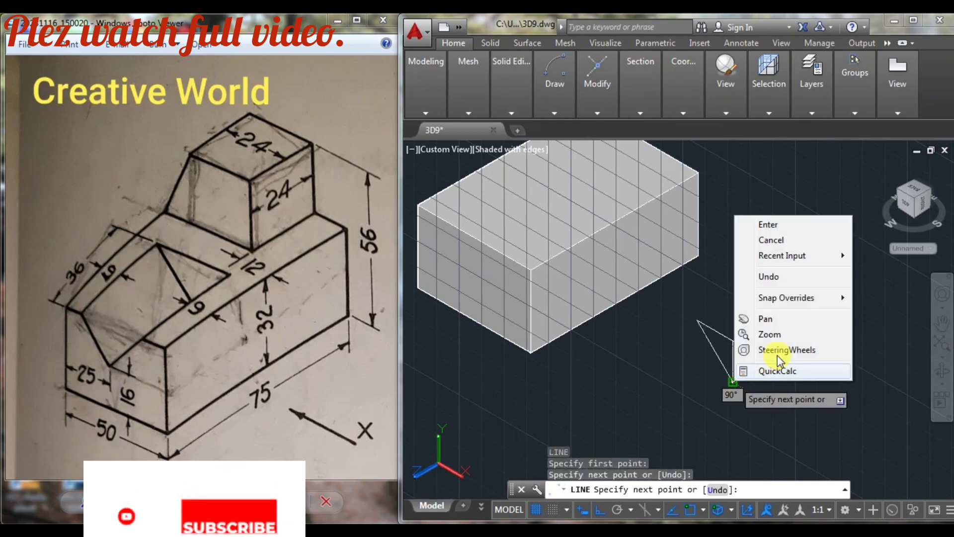
left_click(782, 223)
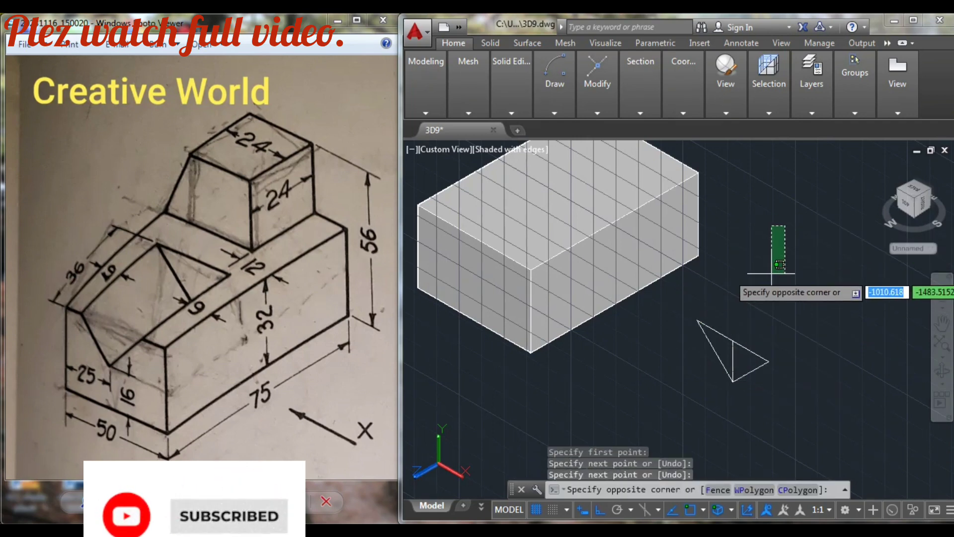
Delete the stray extra line near the triangle
key("Escape")
scroll(770, 276, "up", 1)
middle_click_drag(770, 275, 778, 274)
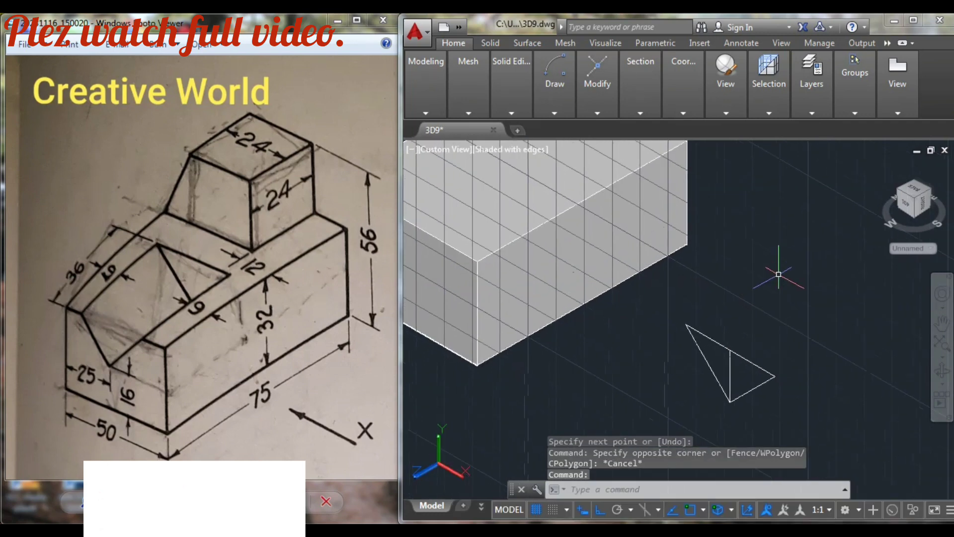
left_click(730, 372)
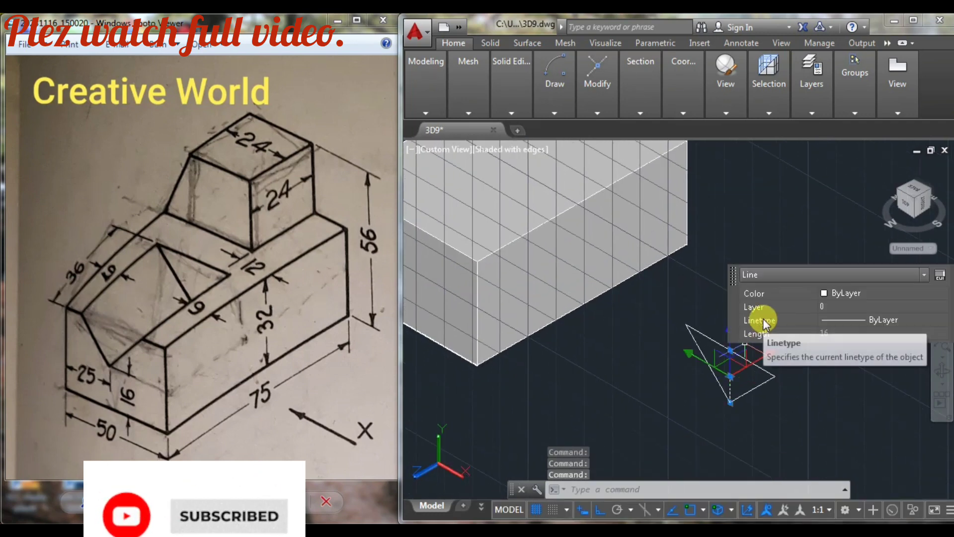
key("Delete")
middle_click_drag(755, 322, 752, 296)
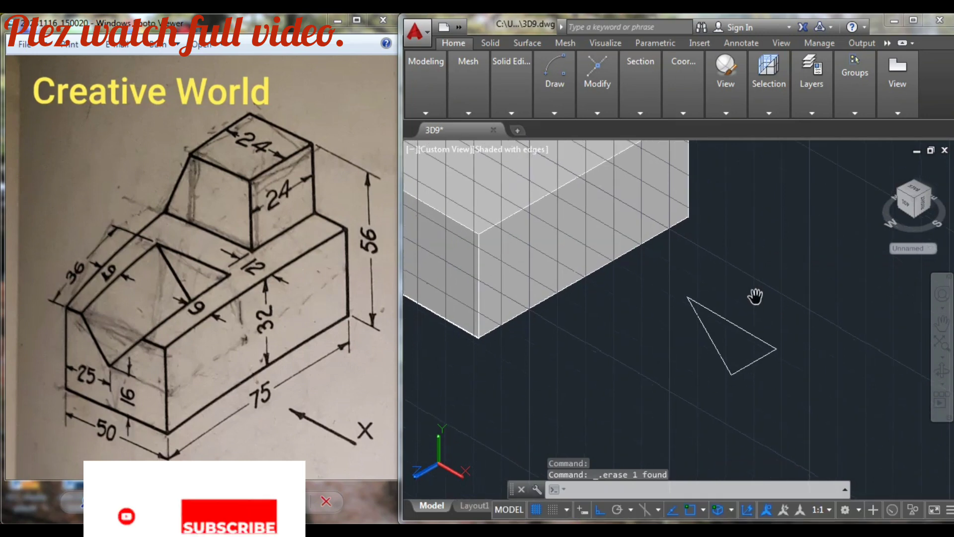
Join the three triangle edges into a single polyline with JOIN
type("l")
key("BackSpace")
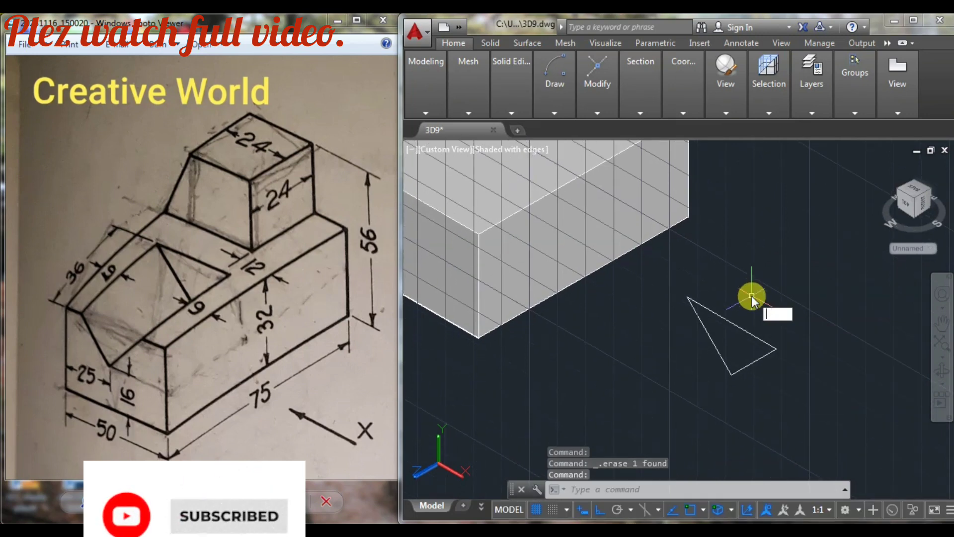
type("j")
key("Return")
left_click(801, 407)
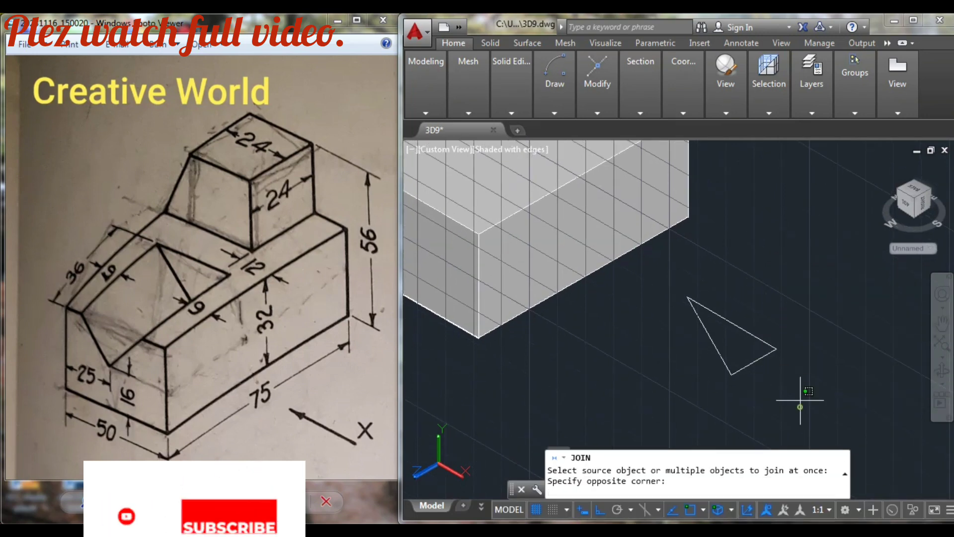
left_click(627, 231)
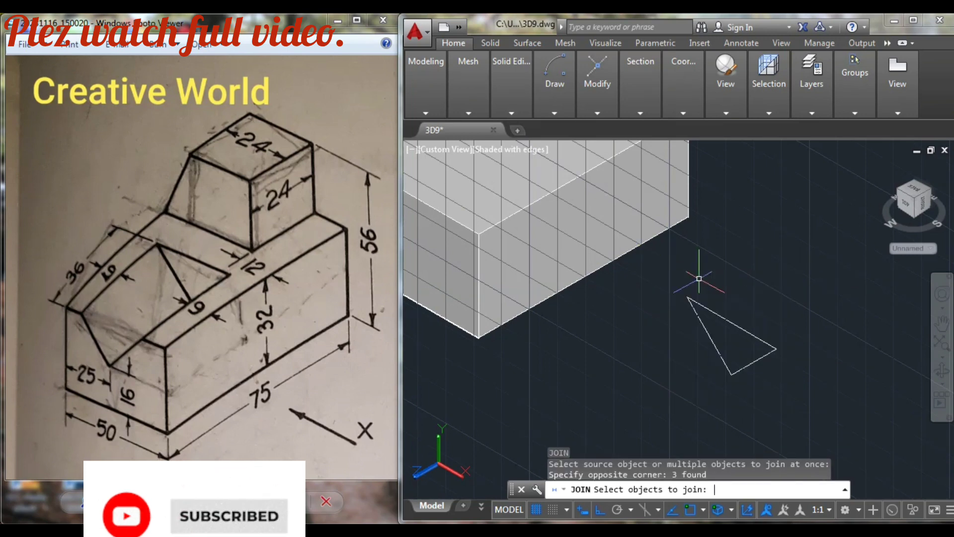
key("Return")
scroll(756, 276, "down", 4)
key("Escape")
scroll(683, 318, "up", 2)
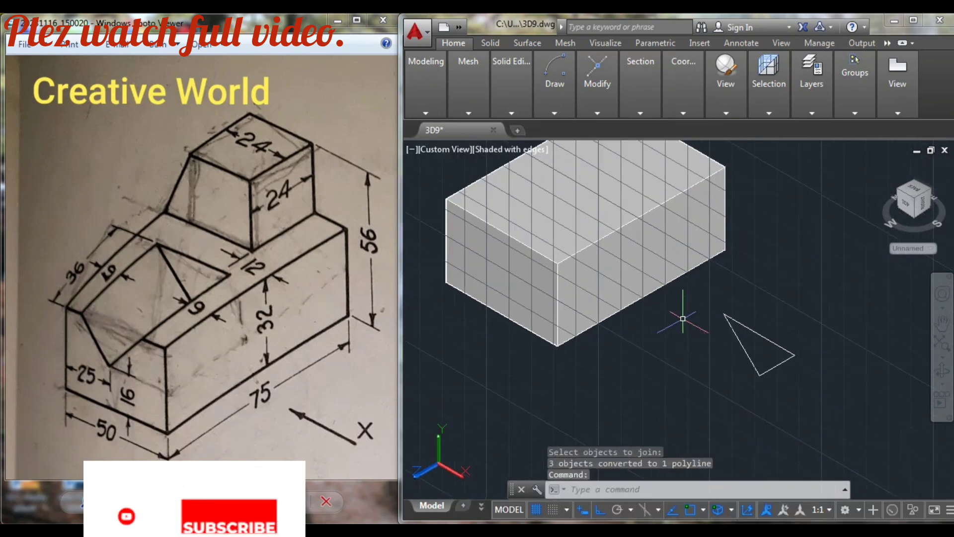
middle_click_drag(758, 303, 760, 330)
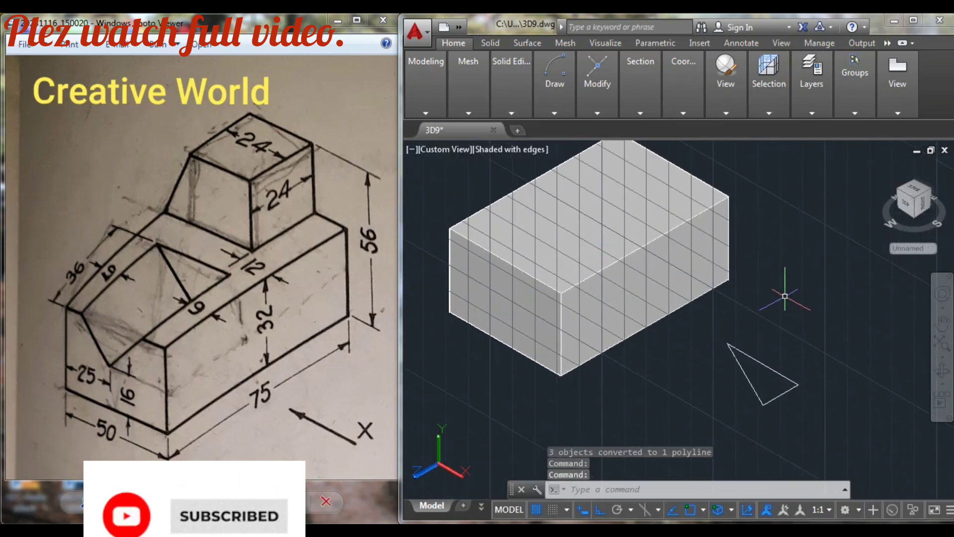
Move the triangle by its corner onto the block's top corner, with Ortho off during the move
type("m")
key("Return")
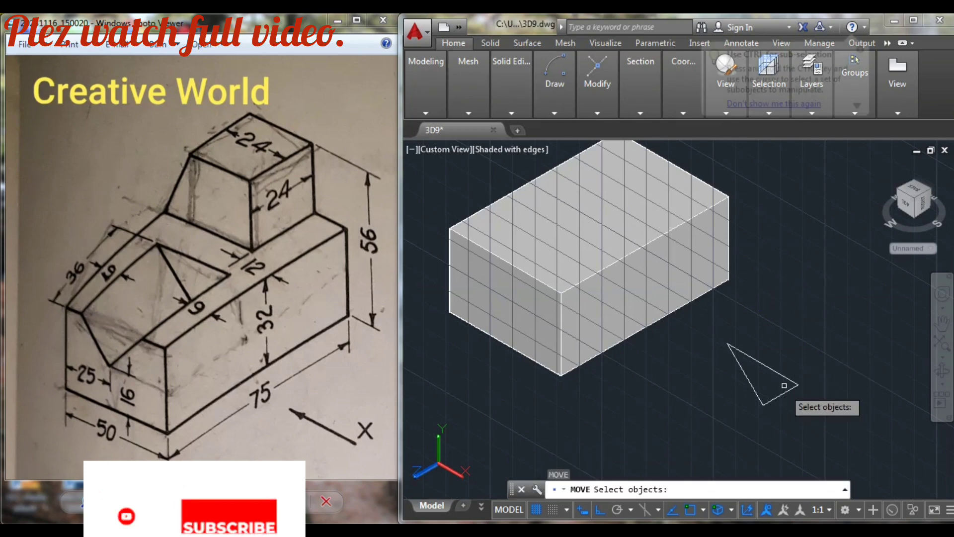
double_click(781, 375)
key("Return")
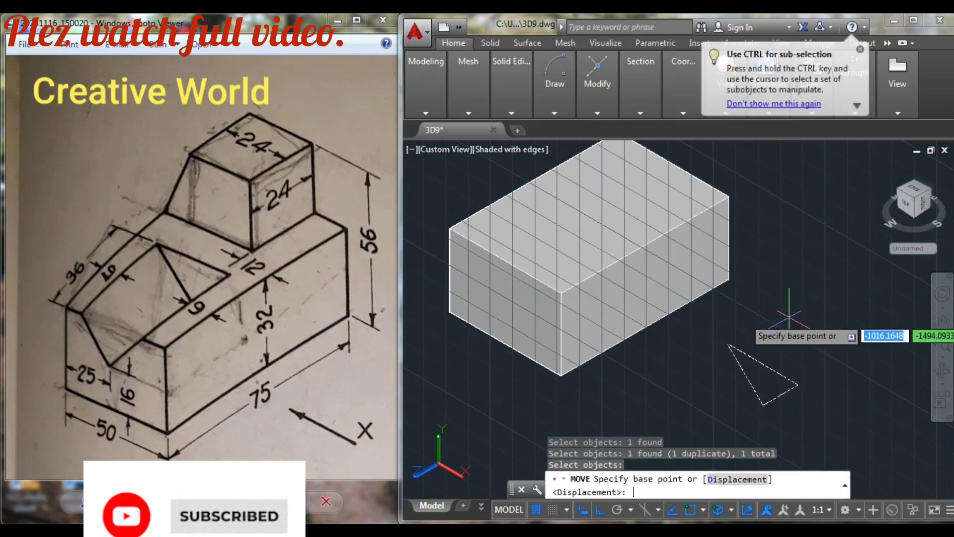
left_click(600, 509)
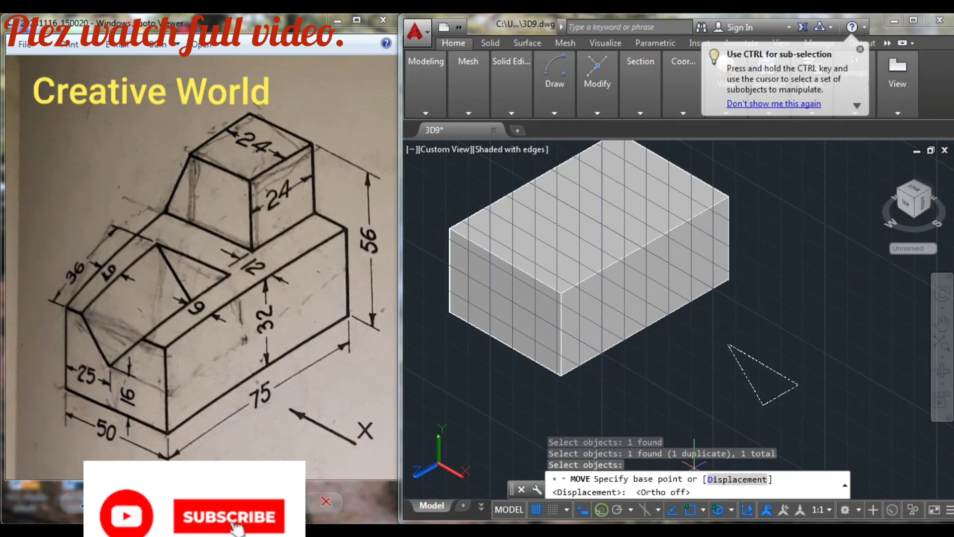
left_click(766, 365)
middle_click_drag(730, 324, 765, 331)
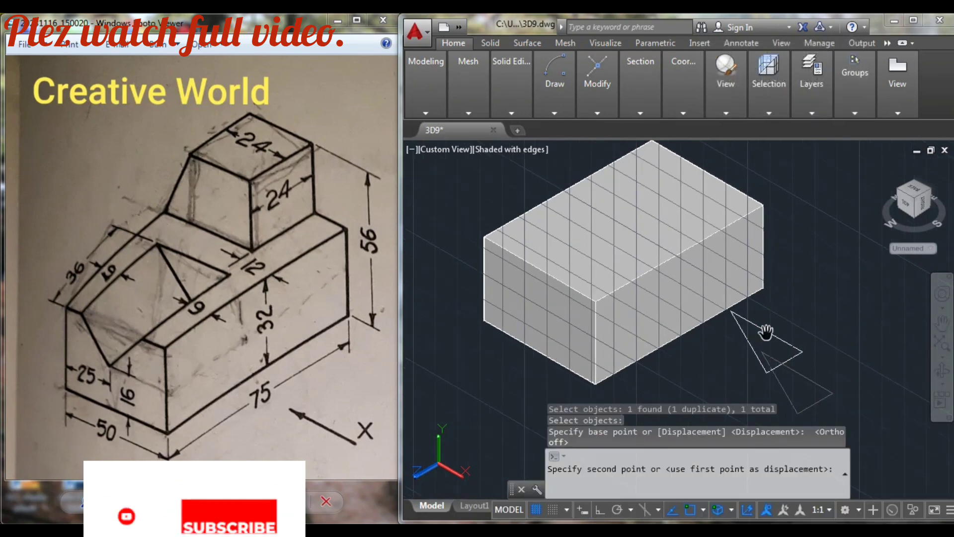
scroll(623, 281, "up", 2)
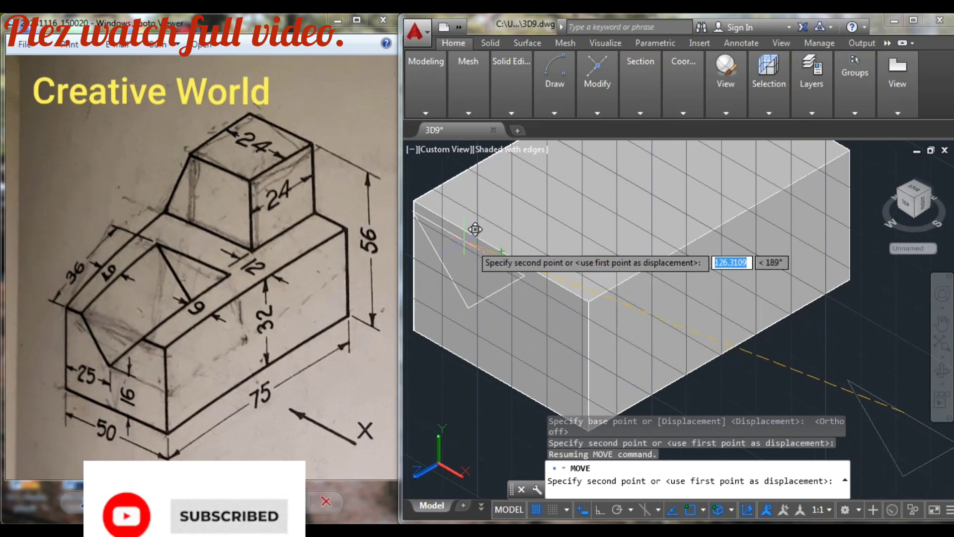
left_click(504, 244)
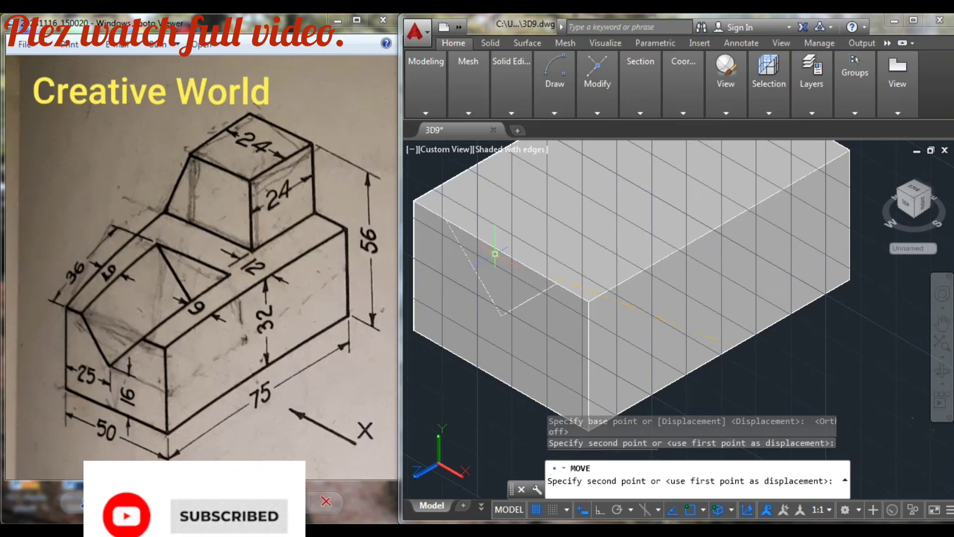
scroll(554, 296, "down", 2)
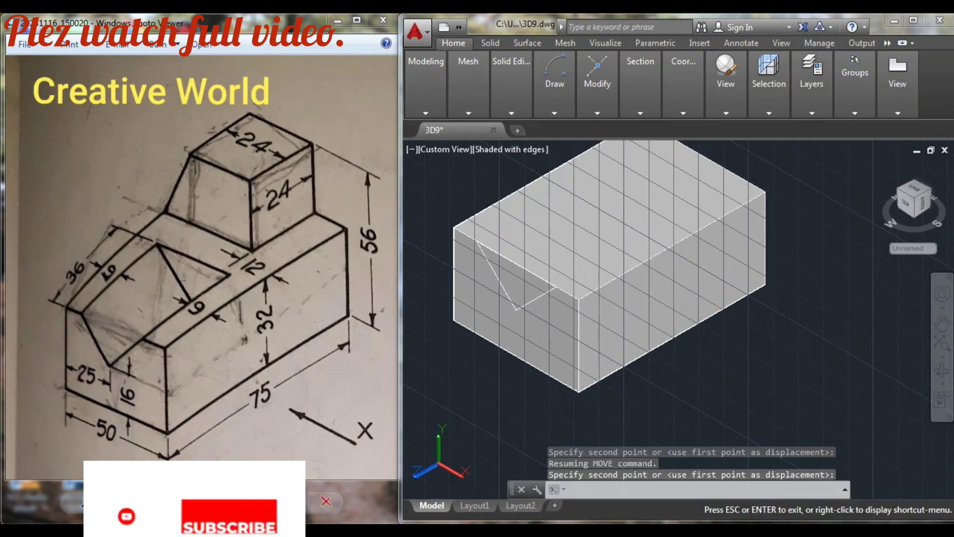
middle_click_drag(756, 324, 770, 329)
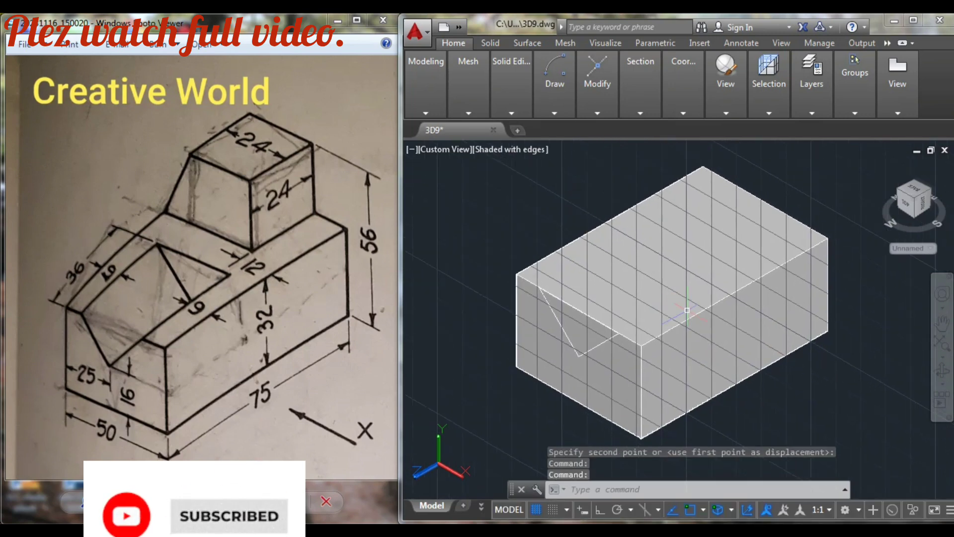
scroll(815, 378, "down", 2)
scroll(815, 378, "up", 1)
left_click(589, 507)
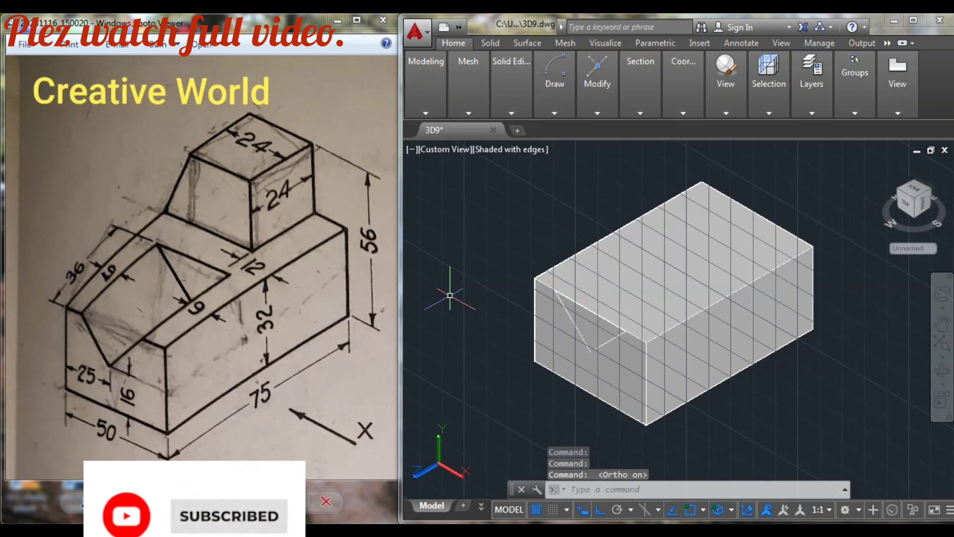
Press-pull the triangular area 36 units into the block's left end
type("PRE")
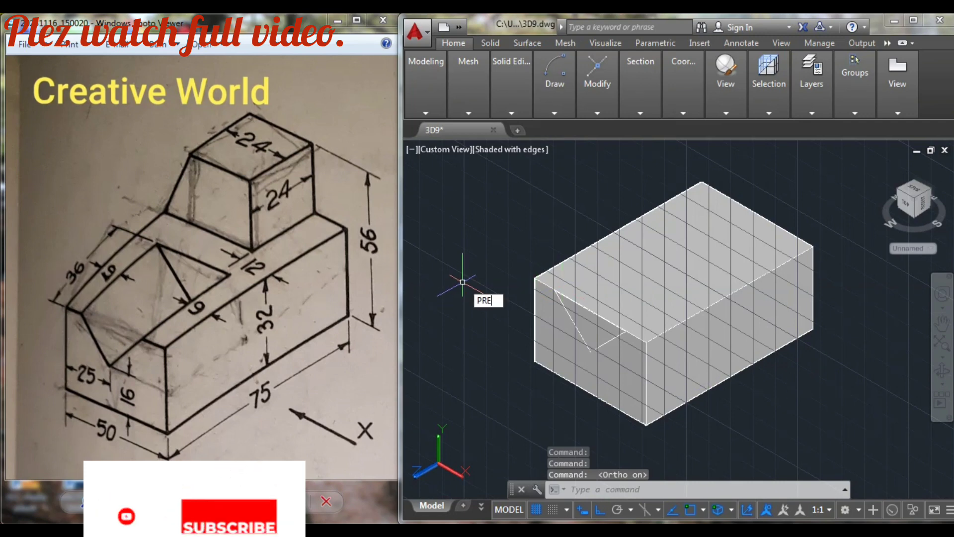
type("SS")
key("Return")
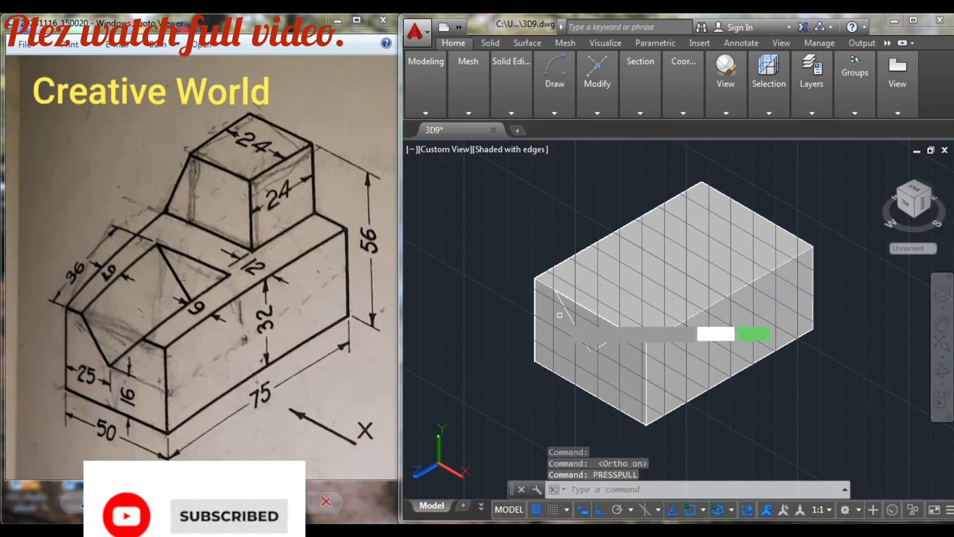
left_click(559, 318)
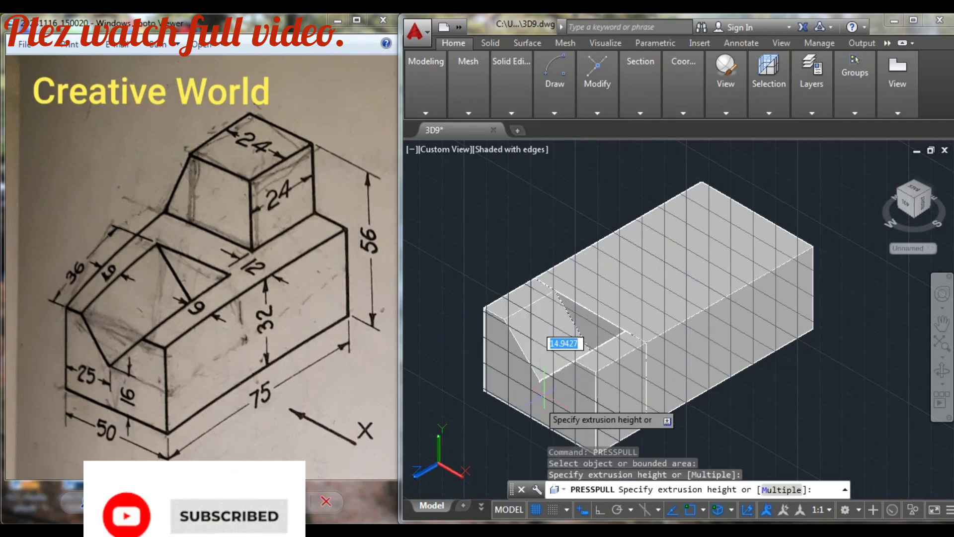
left_click(495, 434)
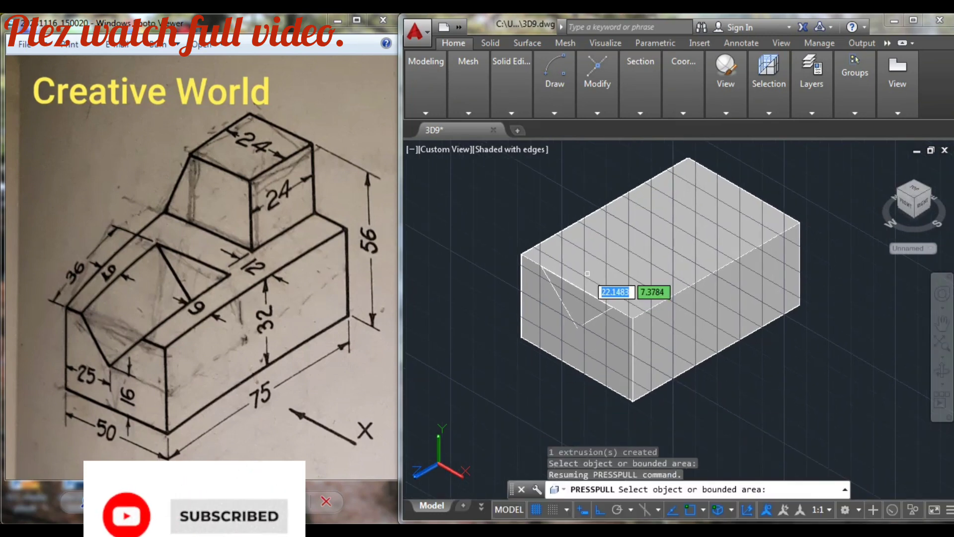
left_click(572, 306)
type("3")
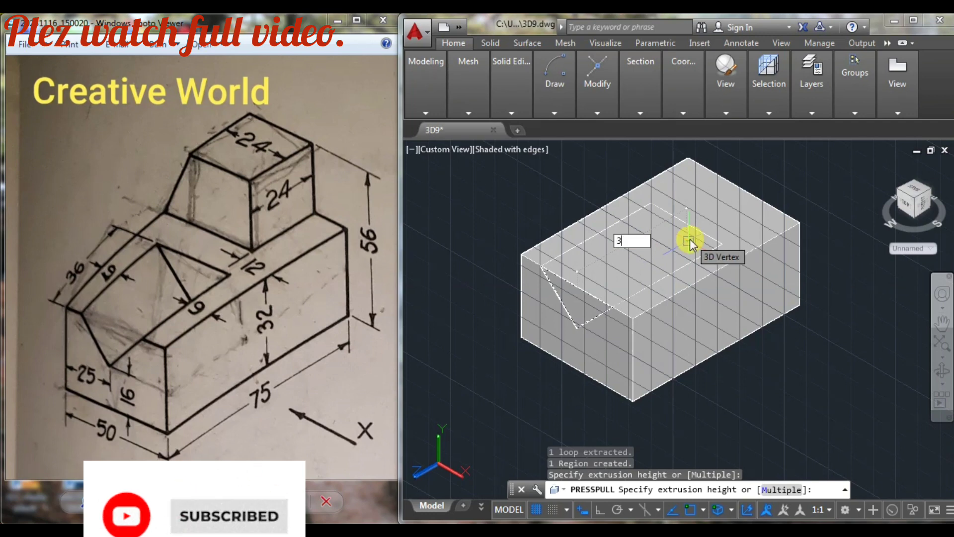
type("6")
key("Return")
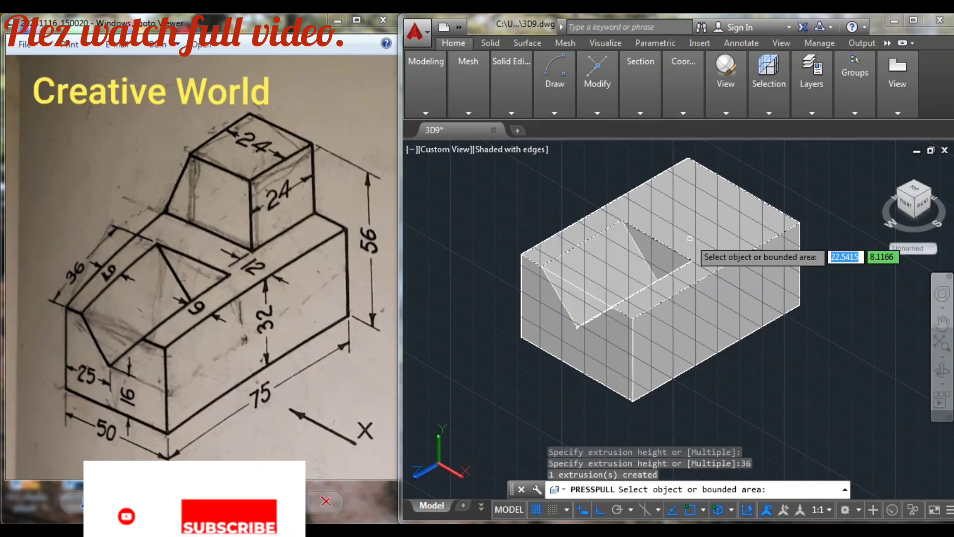
middle_click_drag(690, 239, 632, 272, "shift")
key("Return")
scroll(692, 274, "down", 2)
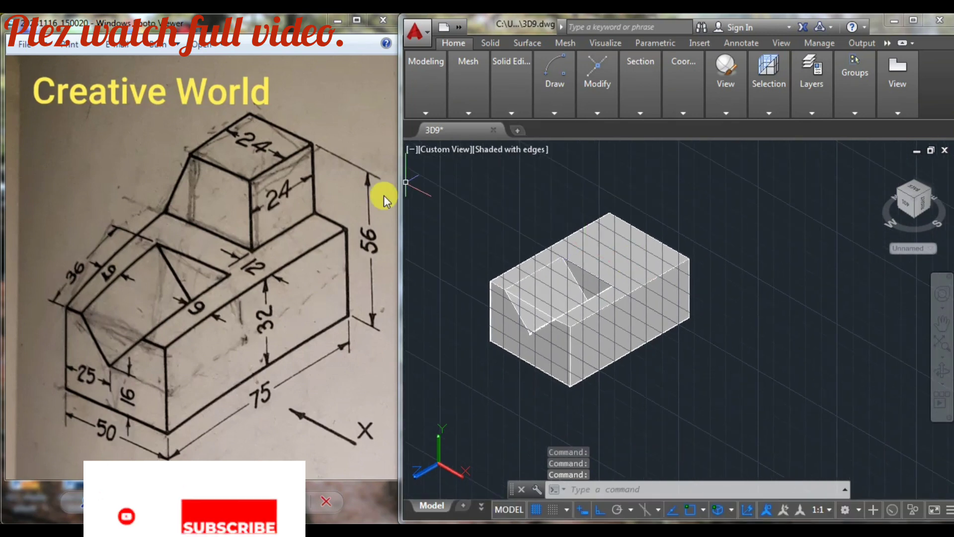
middle_click_drag(736, 267, 705, 270)
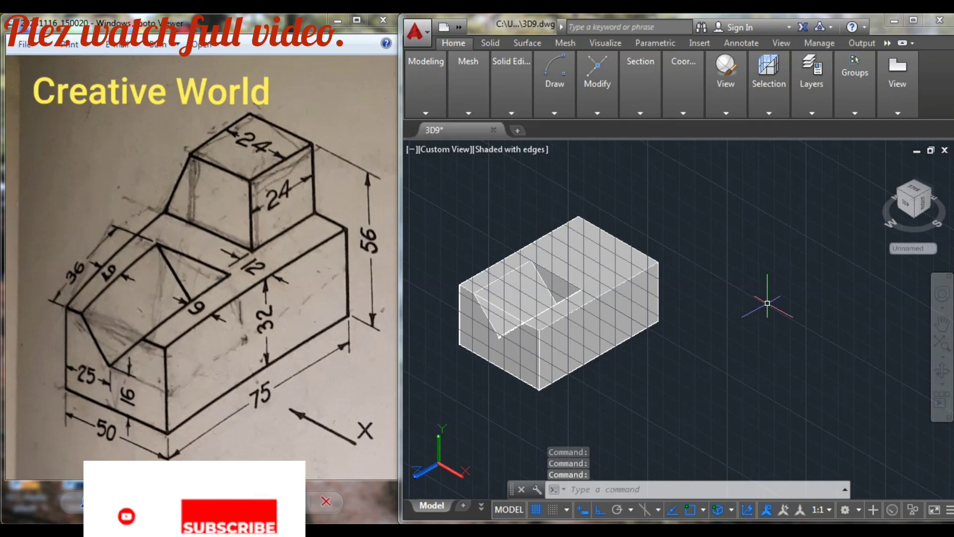
Draw a closed polyline beside the block with sides 38, 24 and 24
type("pl")
key("Return")
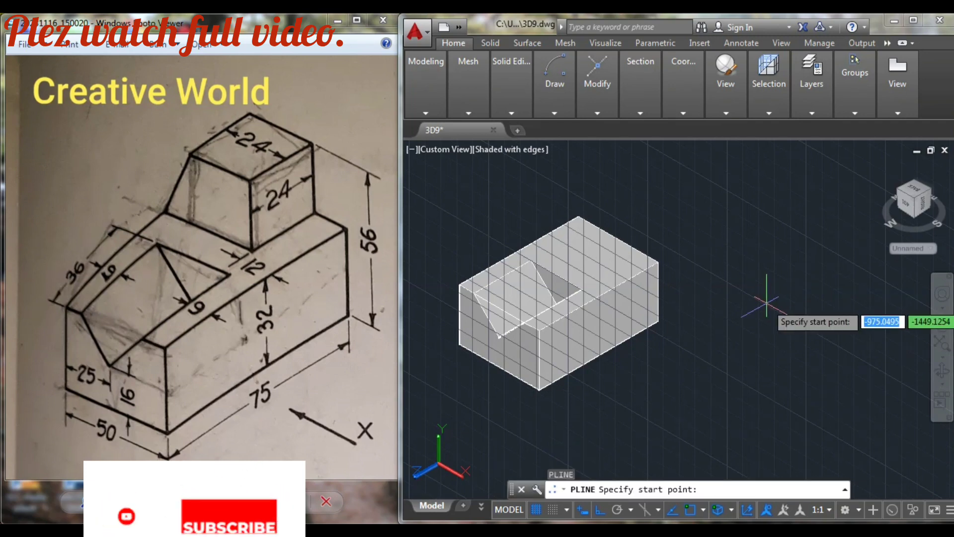
left_click(724, 251)
type("38")
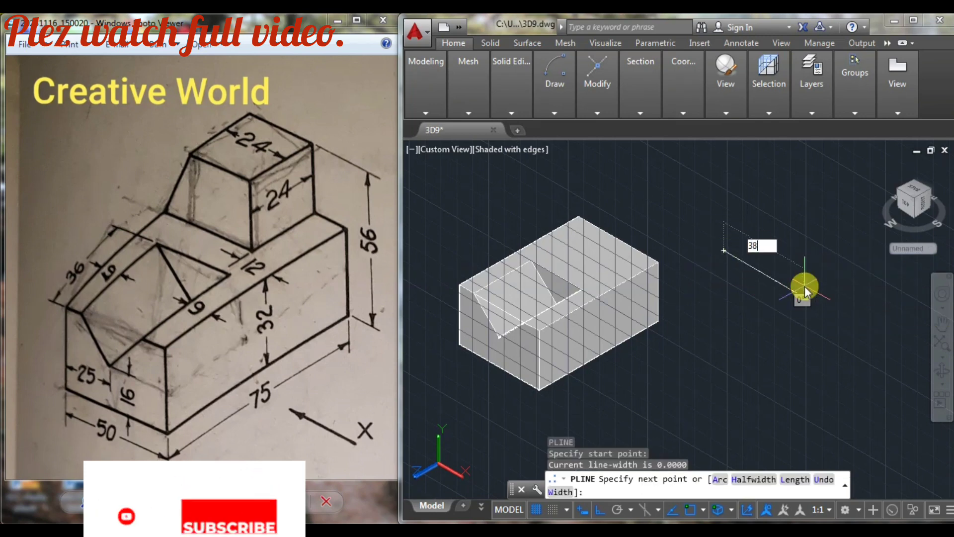
key("Return")
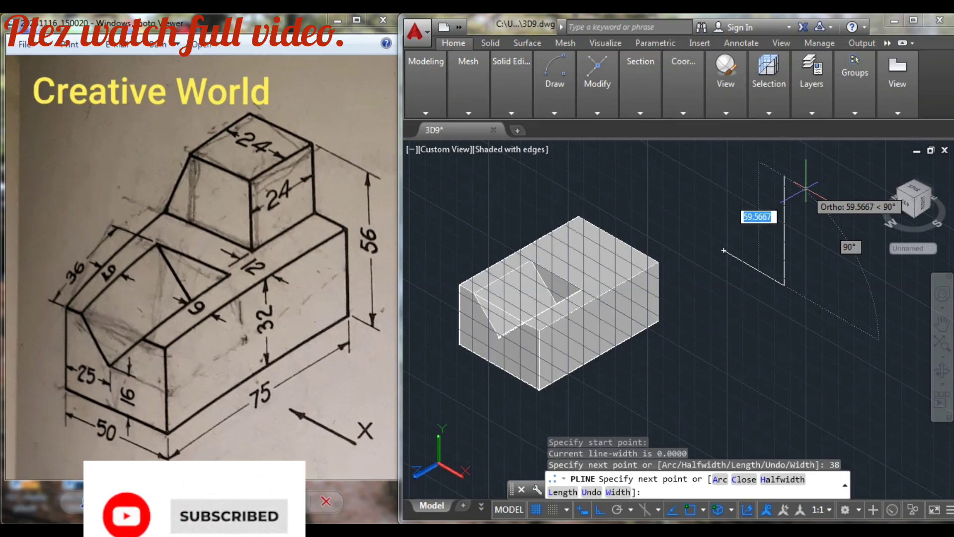
type("24")
key("Return")
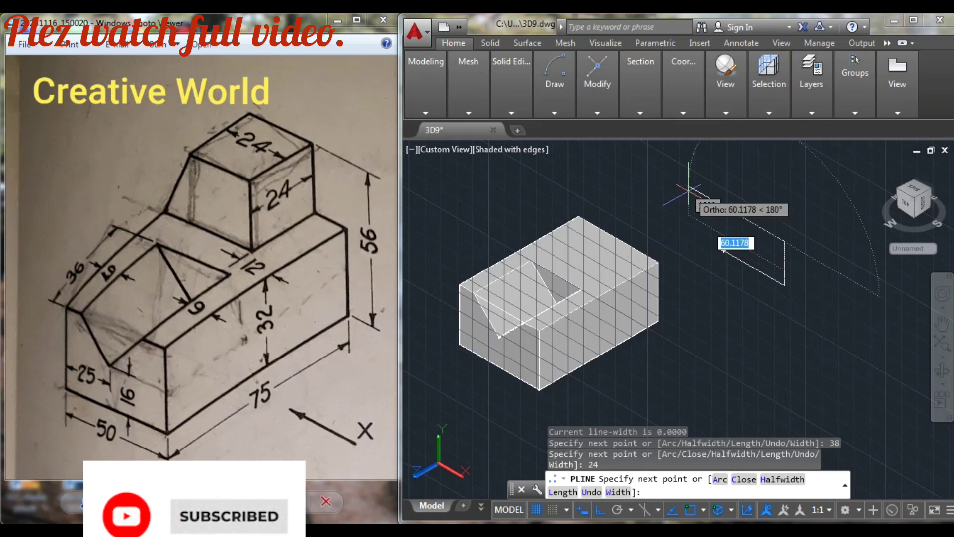
type("24")
key("Return")
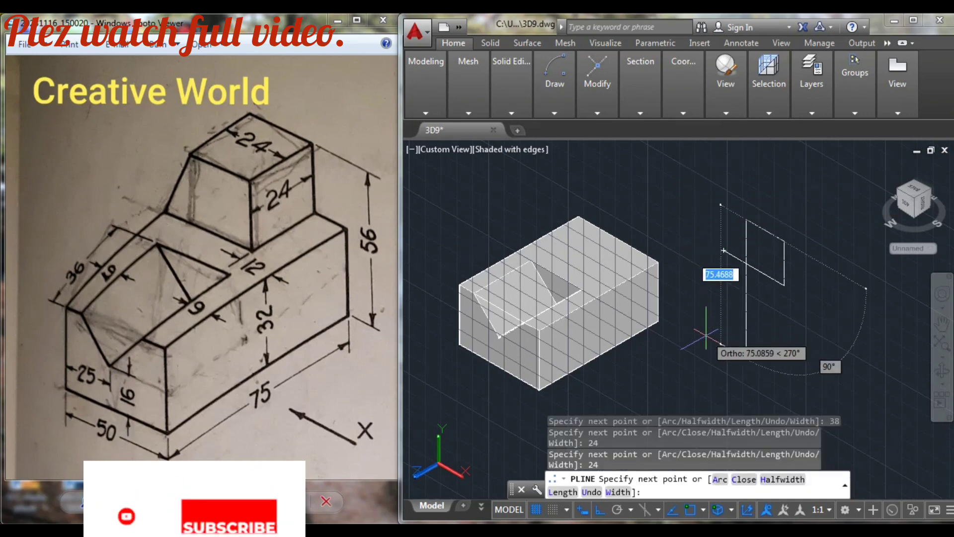
type("c")
key("Return")
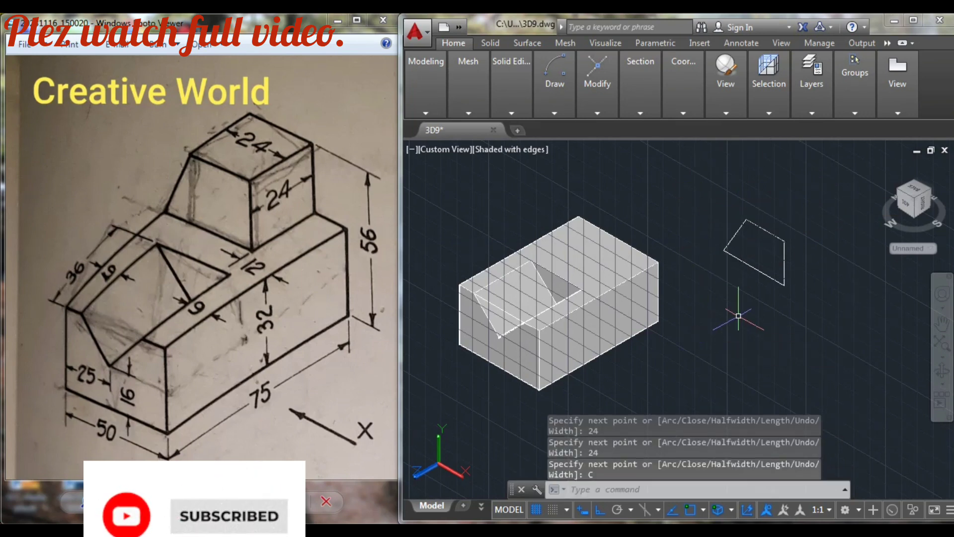
Switch Ortho off and begin moving the outline
scroll(782, 317, "up", 1)
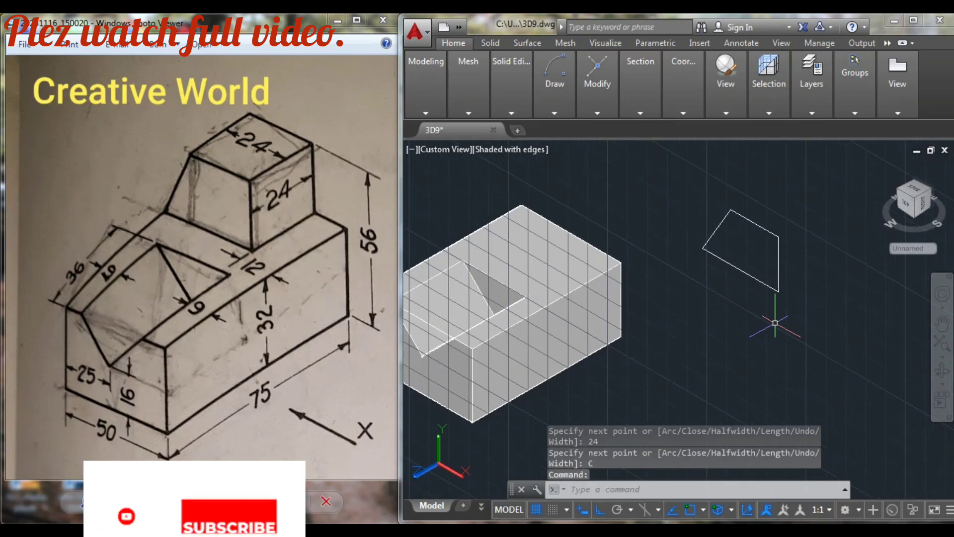
left_click(599, 508)
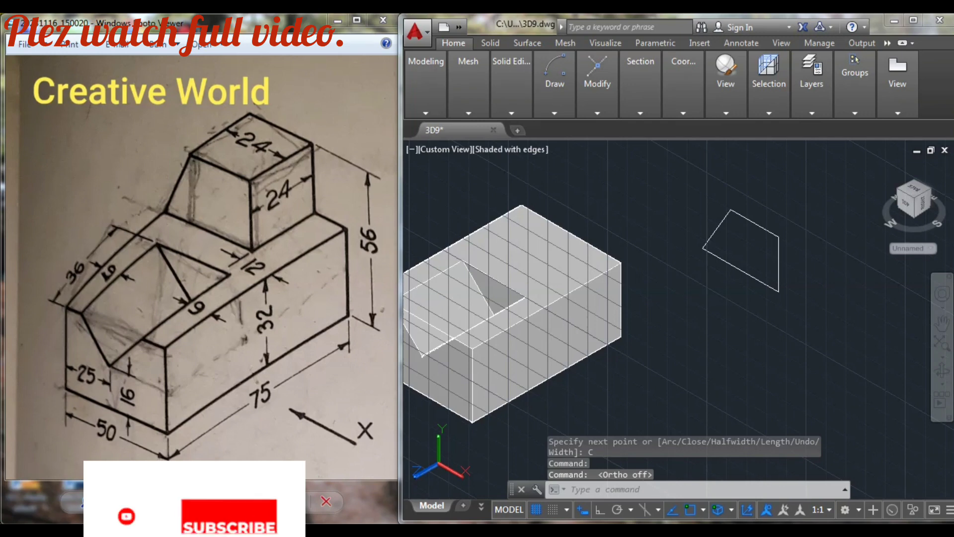
type("m")
key("Return")
Move the four-sided outline by its corner onto the block's top back corner
left_click(747, 218)
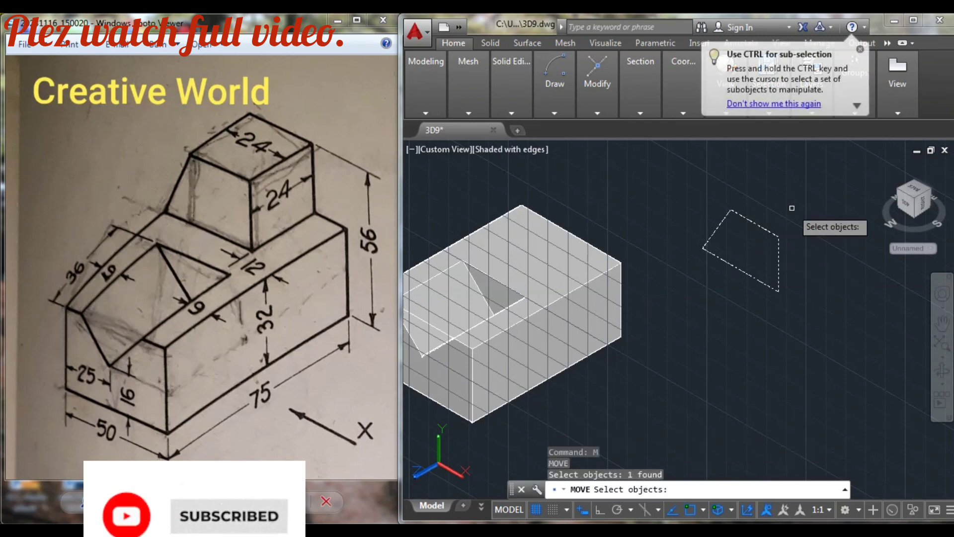
key("Return")
middle_click_drag(703, 248, 750, 281)
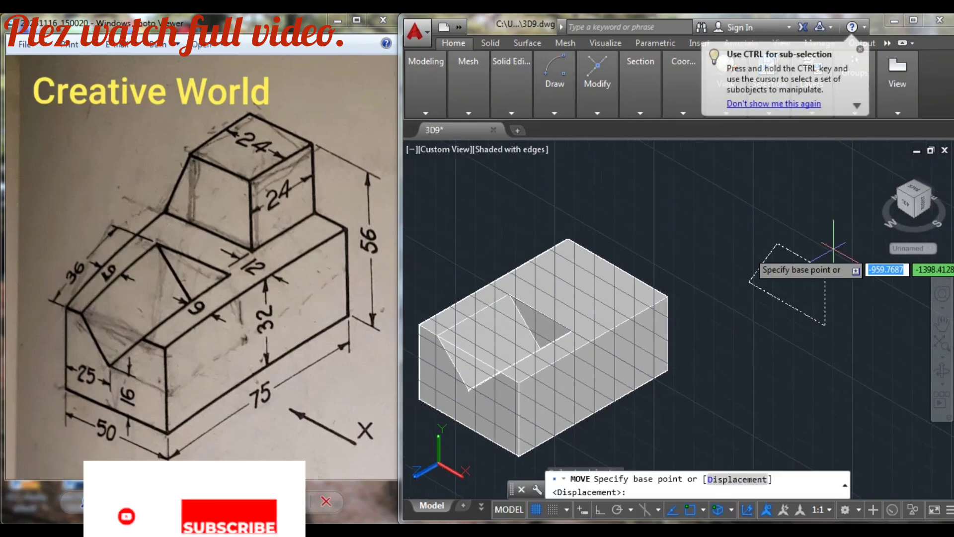
left_click(750, 281)
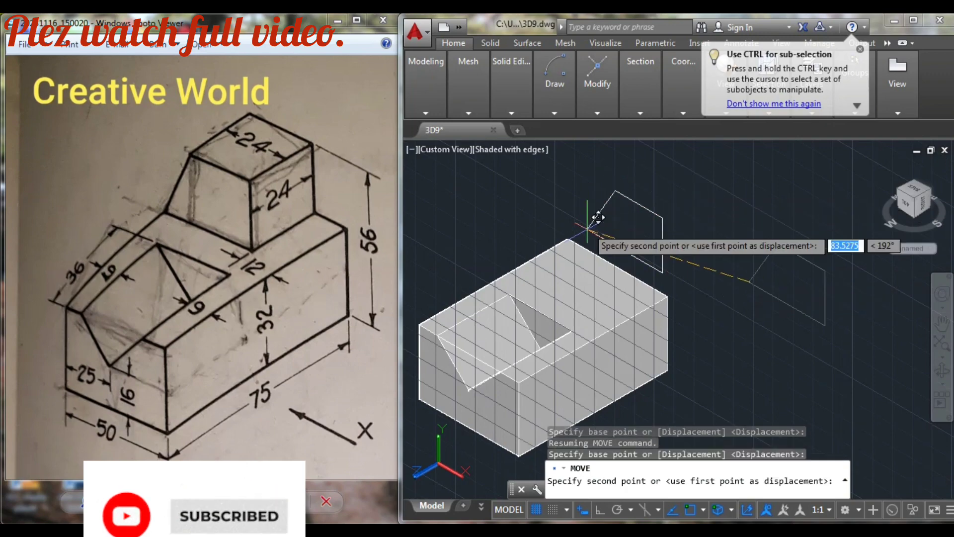
scroll(564, 238, "up", 2)
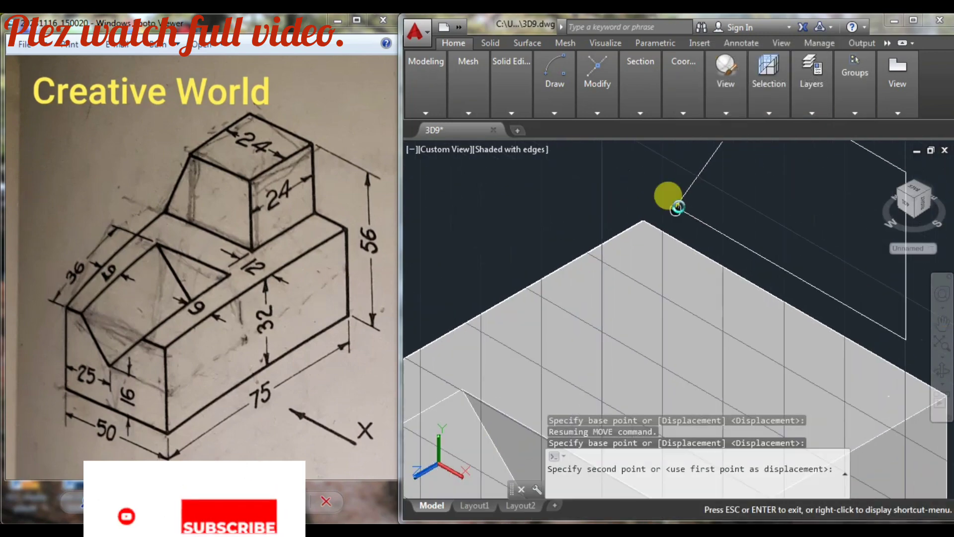
middle_click_drag(632, 223, 658, 208)
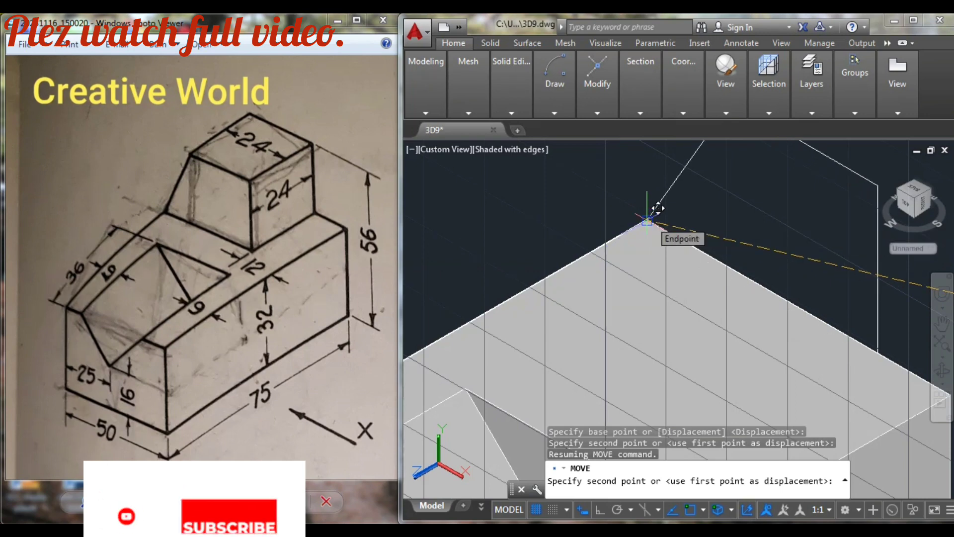
scroll(740, 296, "down", 3)
scroll(740, 297, "down", 3)
middle_click_drag(740, 297, 730, 255)
middle_click_drag(845, 264, 835, 265)
key("Escape")
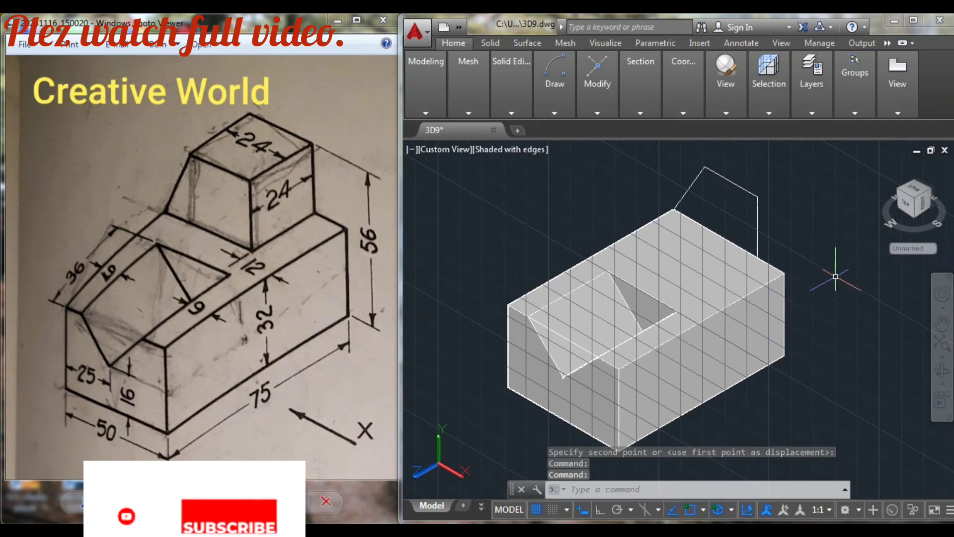
type("EXT")
Extrude the four-sided outline 24 units with Ortho on to form the raised block
key("Return")
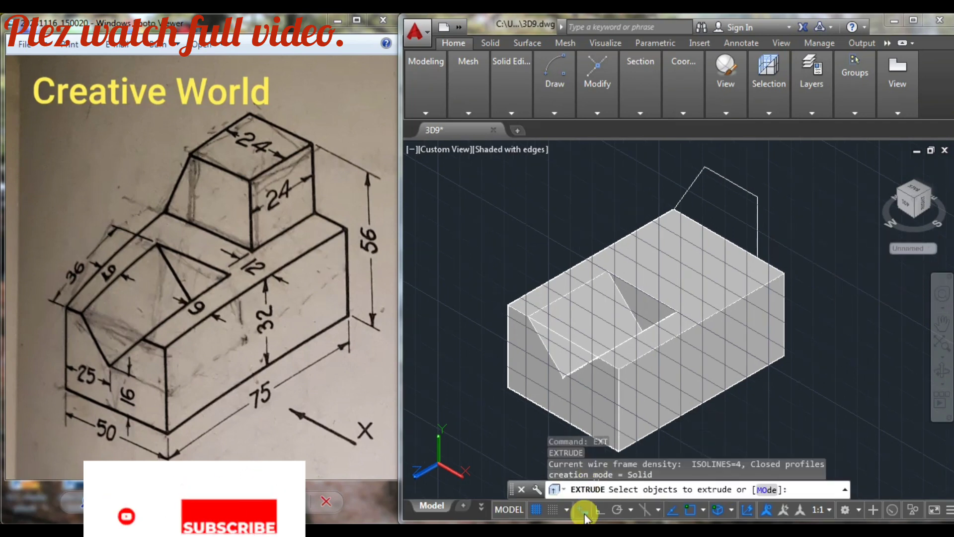
left_click(600, 509)
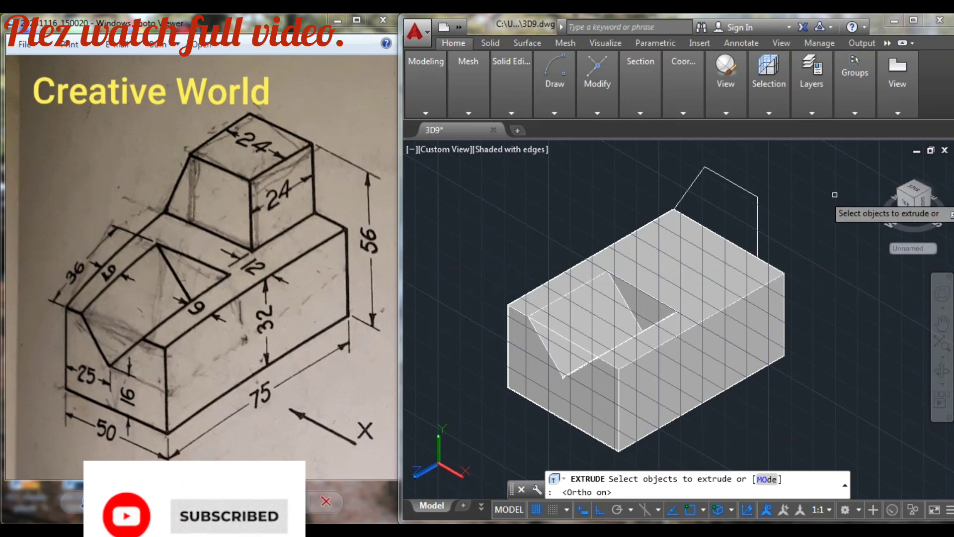
left_click(753, 198)
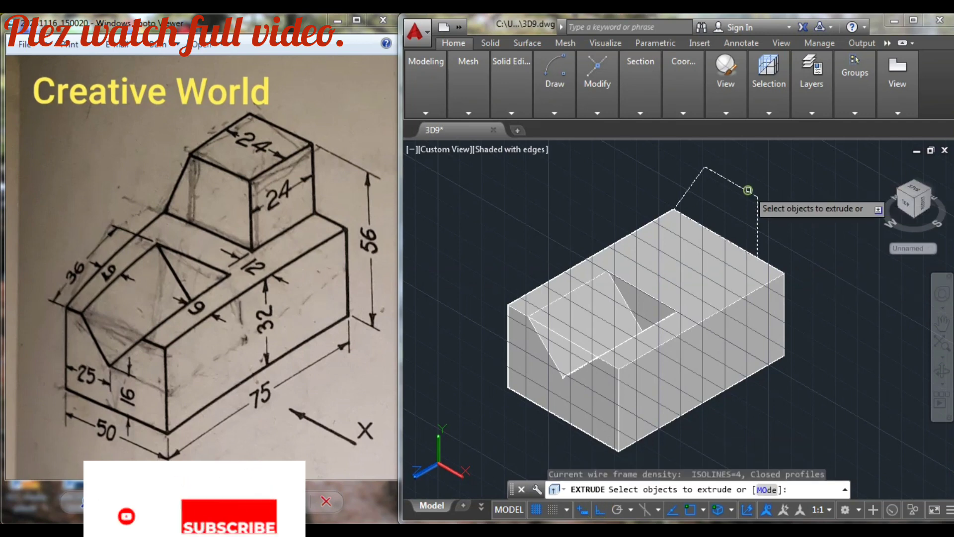
key("Return")
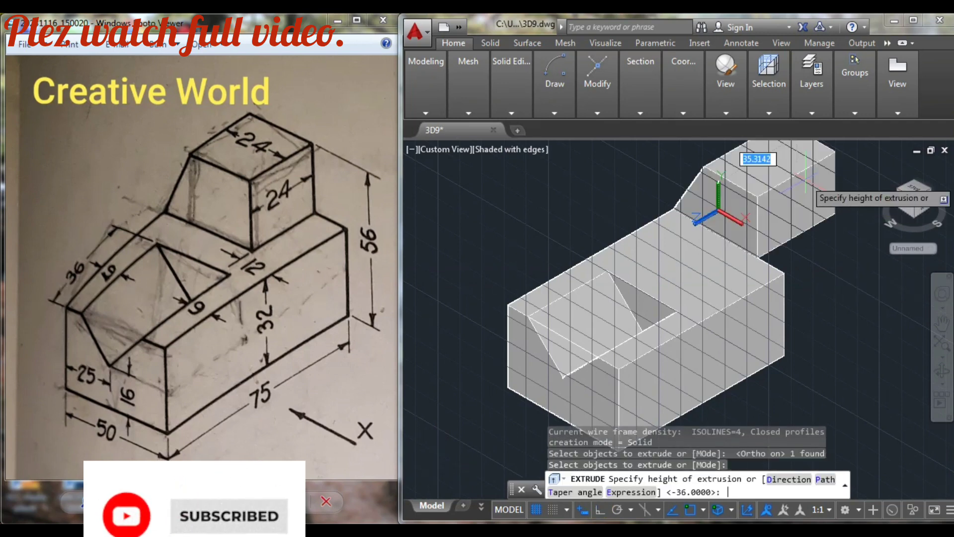
left_click(600, 509)
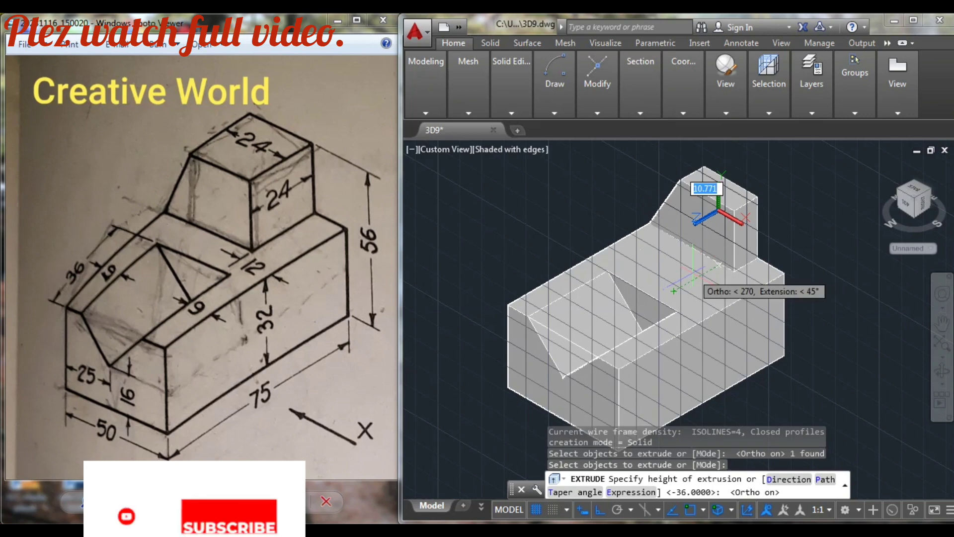
type("24")
key("Return")
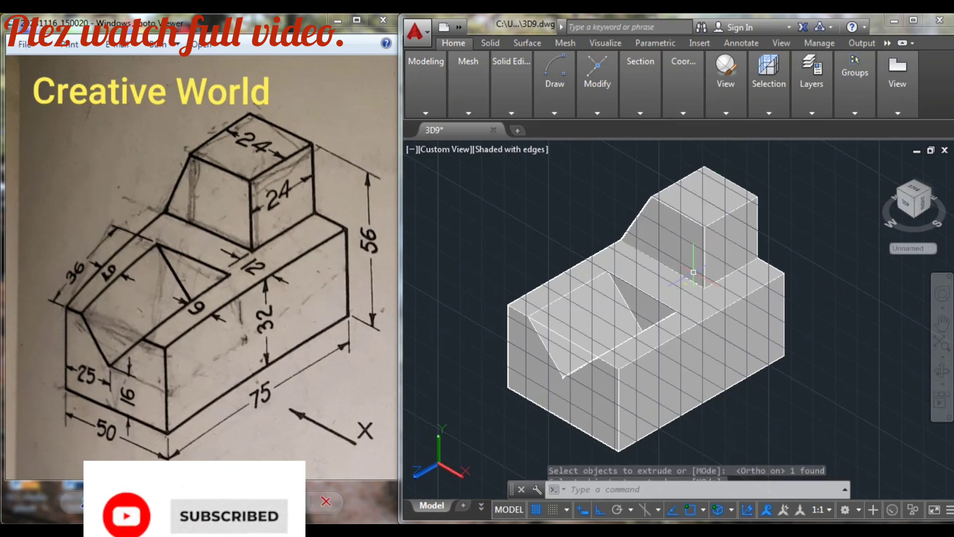
key("Escape")
Turn off the background grid and recentre the solid
scroll(810, 298, "down", 3)
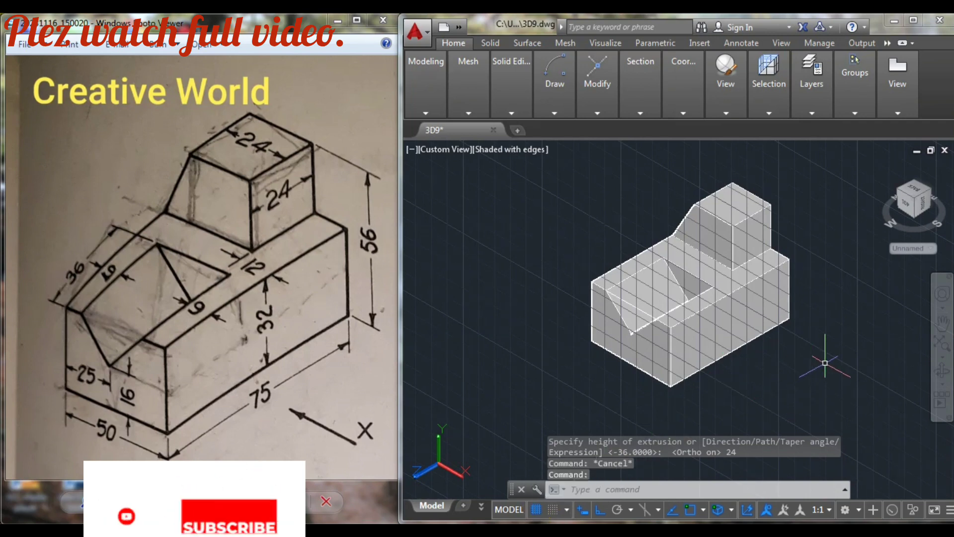
left_click(535, 509)
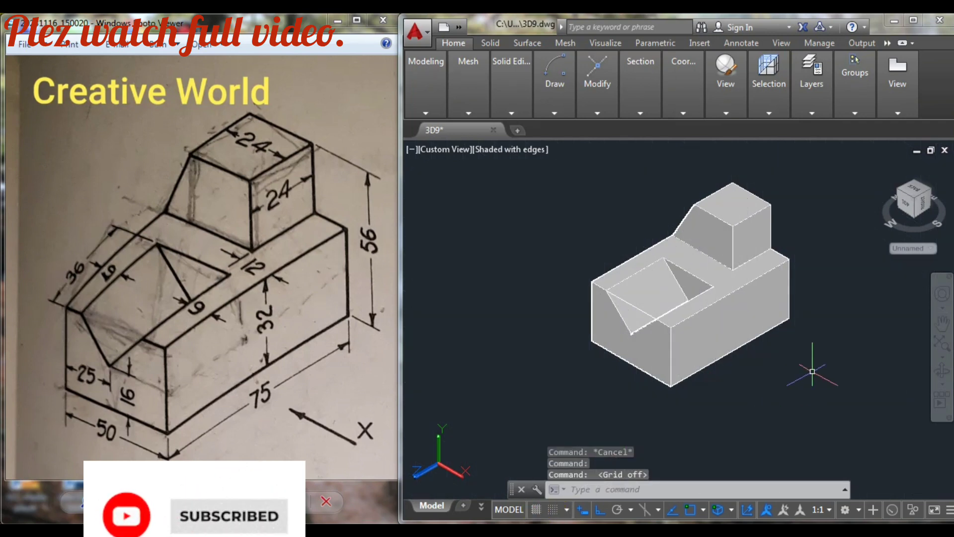
scroll(750, 379, "up", 2)
middle_click_drag(751, 379, 777, 381)
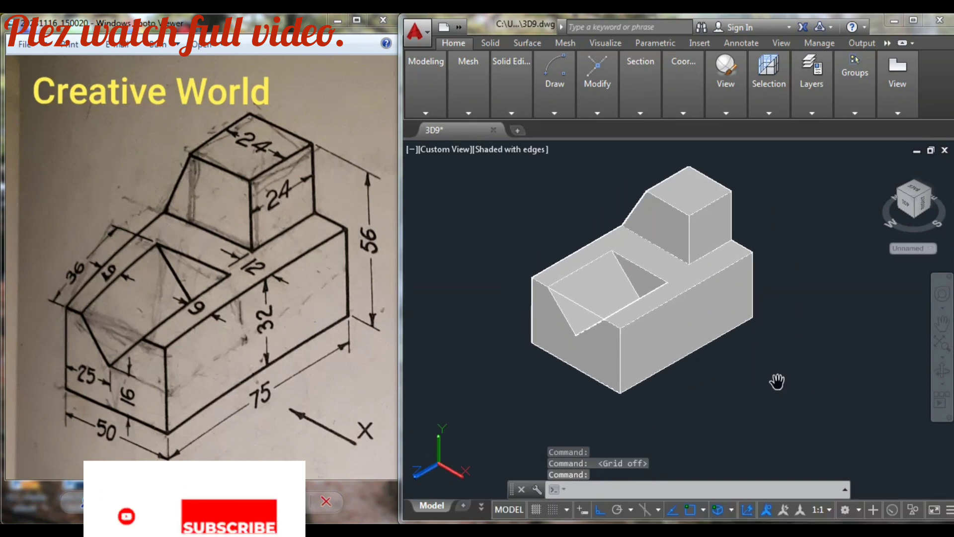
scroll(777, 380, "down", 2)
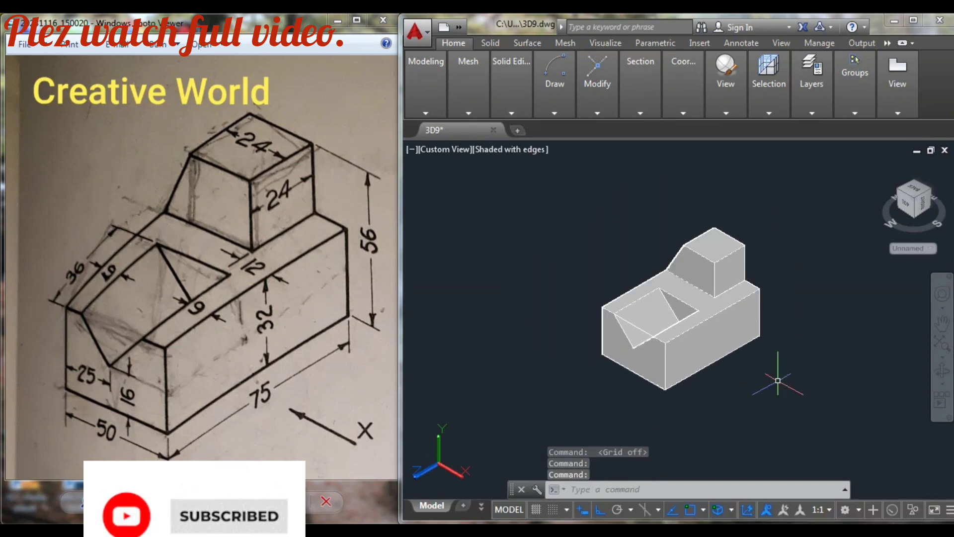
type("UNI")
Union the base block, V-notch cut and raised square block into one solid using a crossing window
key("Return")
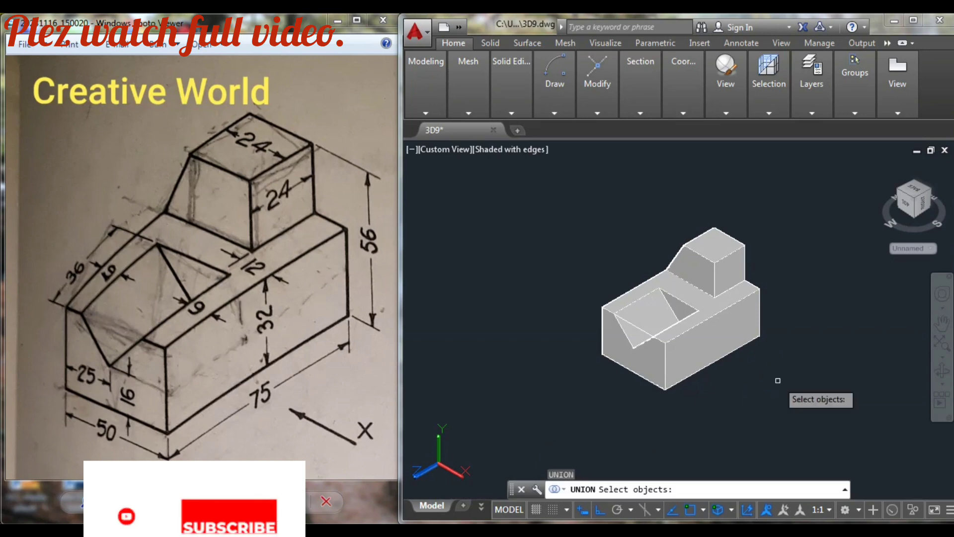
left_click(800, 411)
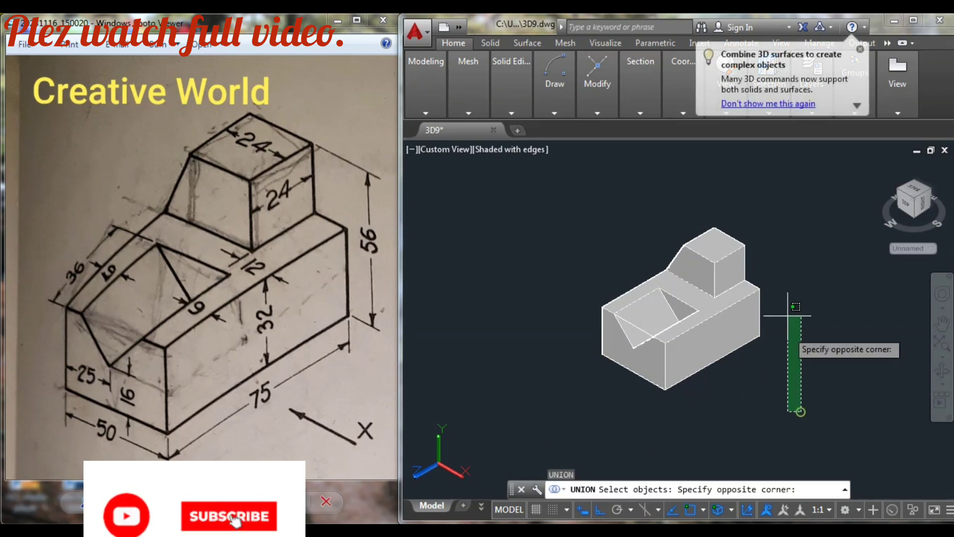
left_click(564, 191)
key("Return")
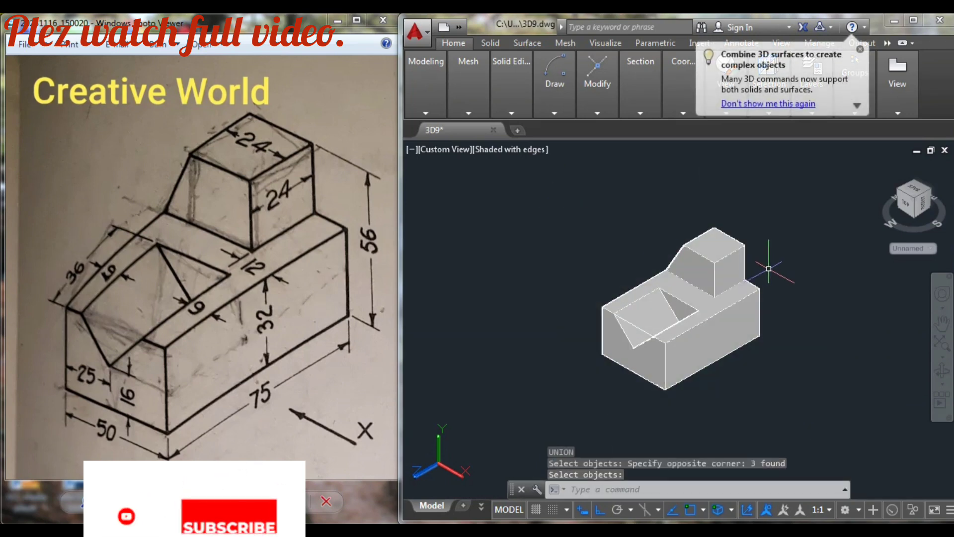
scroll(769, 268, "up", 1)
middle_click_drag(769, 269, 756, 252)
key("Return")
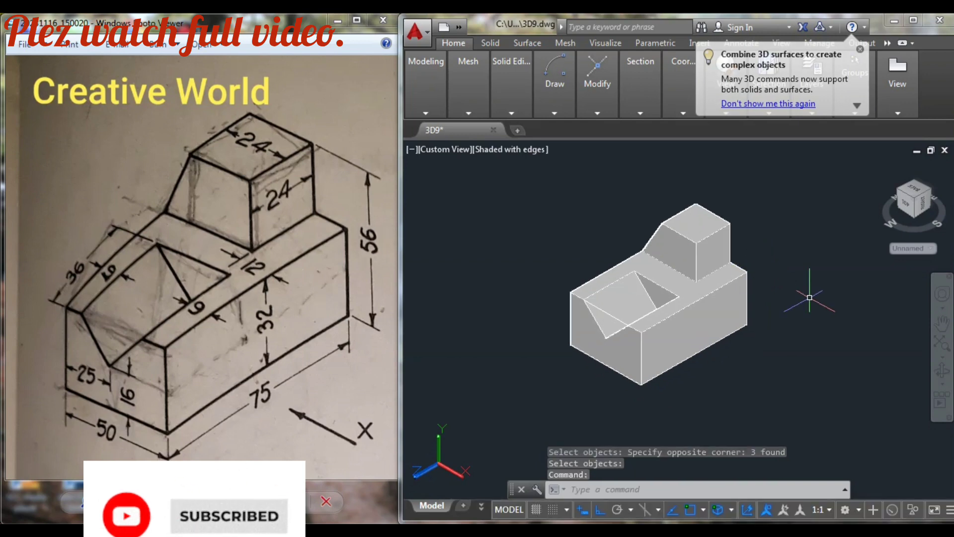
type("m")
key("Return")
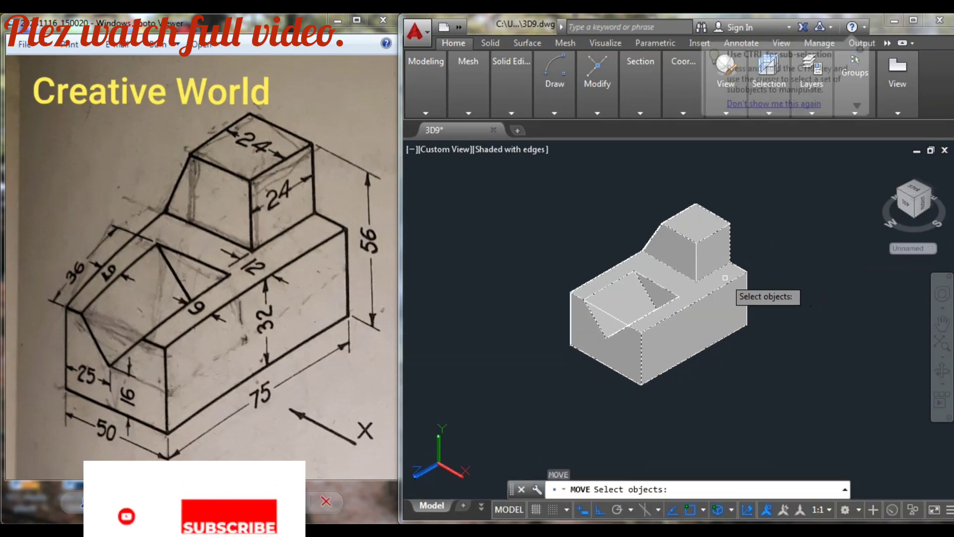
Move the combined solid down, away from the stray triangle outline
left_click(727, 278)
key("Return")
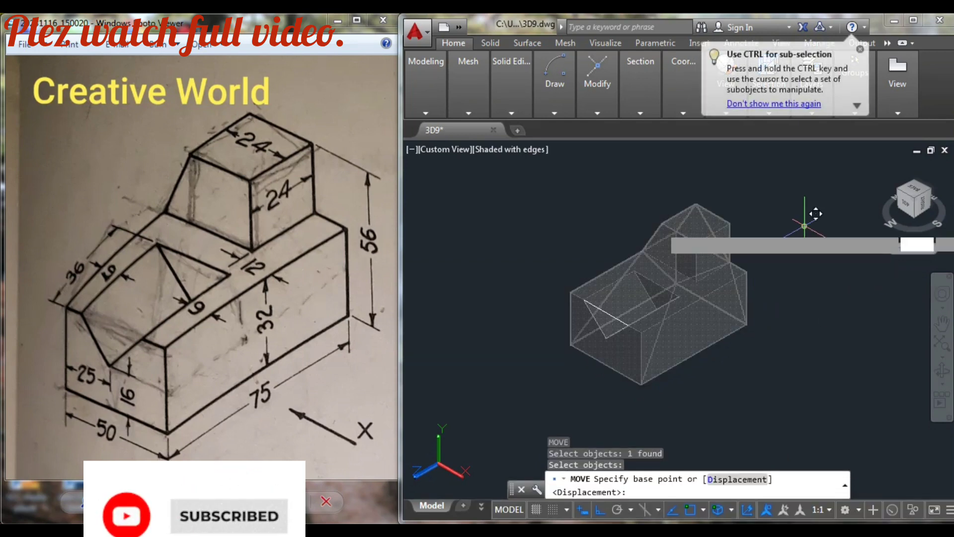
left_click(807, 221)
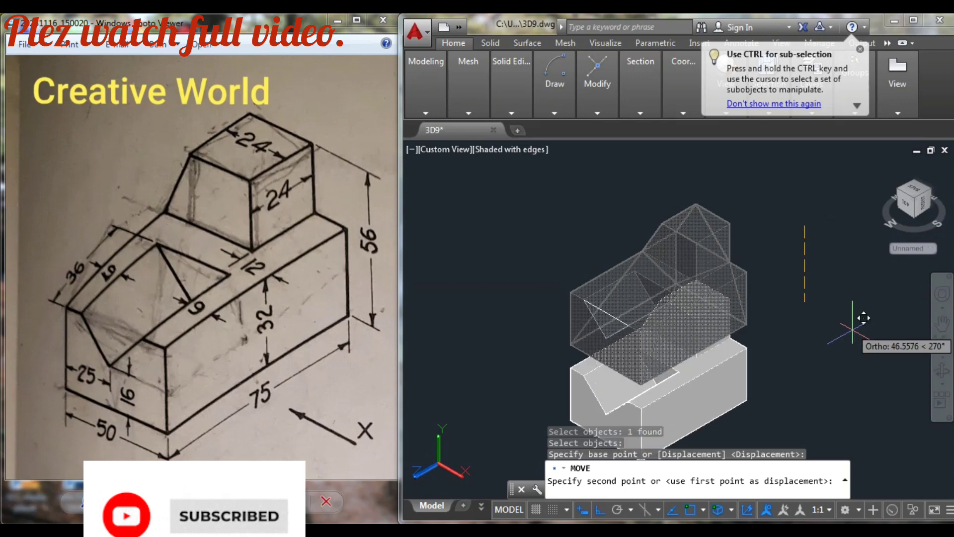
left_click(865, 399)
Erase the leftover triangle outline and recentre the view on the solid
scroll(713, 341, "up", 2)
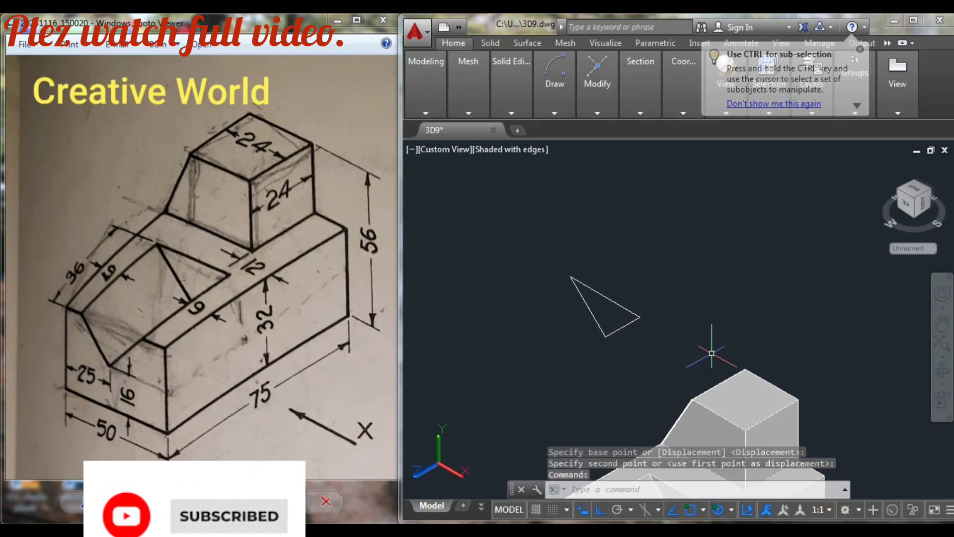
scroll(728, 362, "up", 1)
left_click(665, 366)
left_click(494, 191)
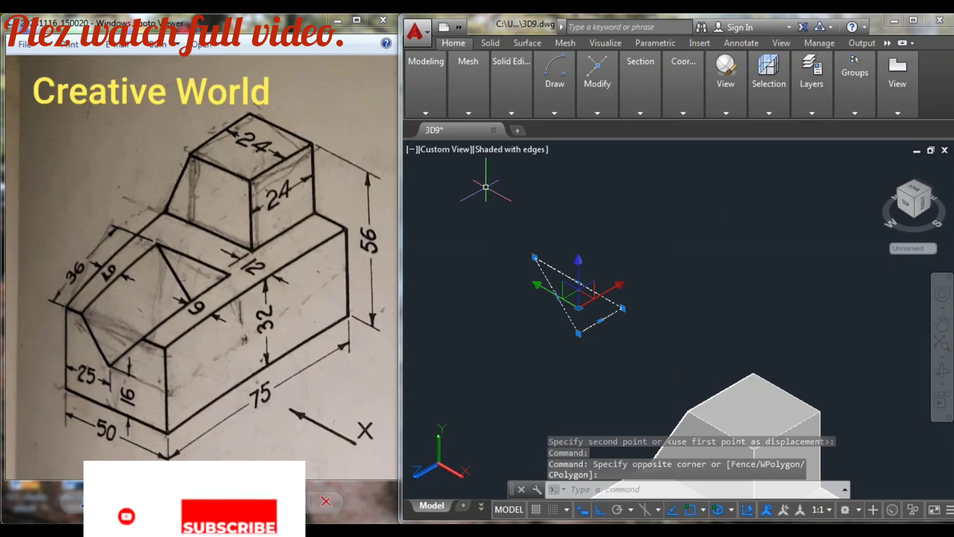
type("e")
key("Return")
scroll(530, 206, "down", 2)
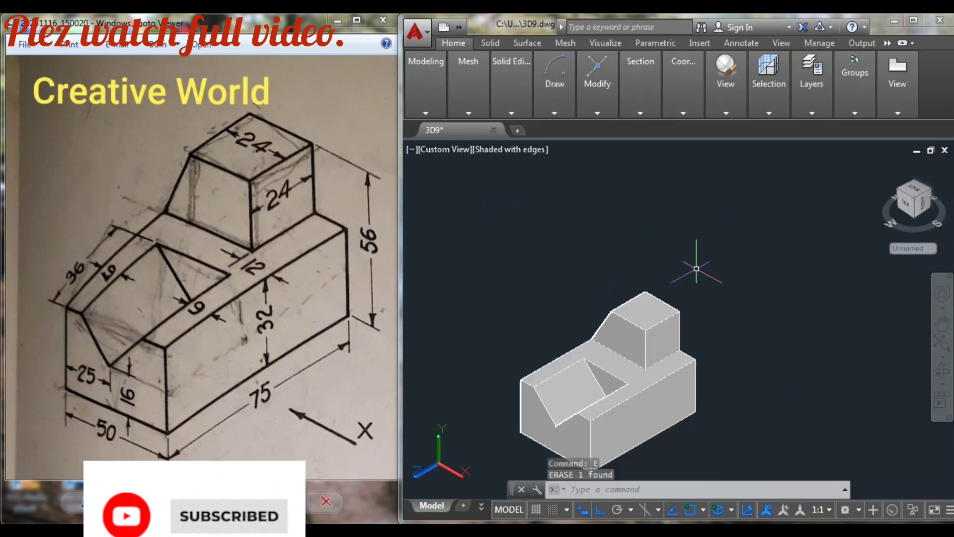
middle_click_drag(692, 266, 736, 293)
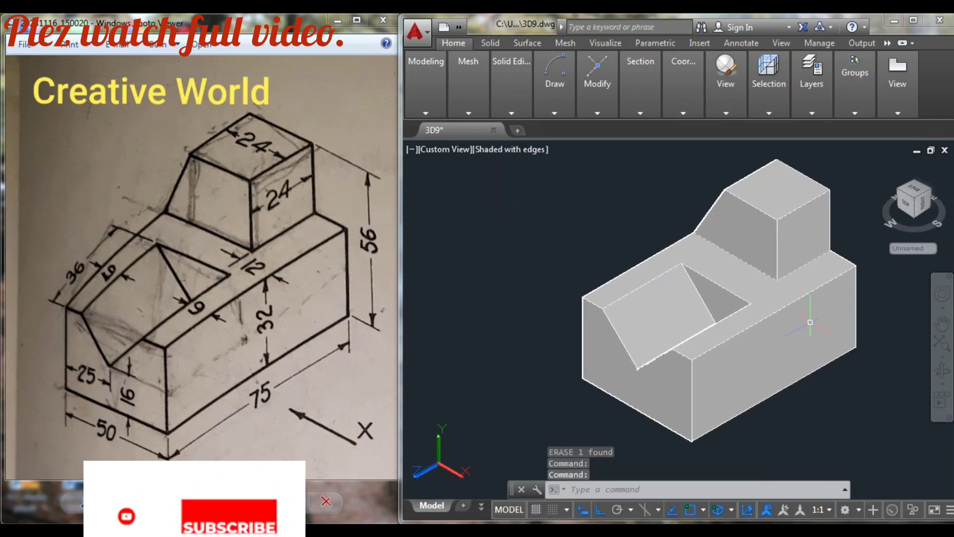
key("Escape")
scroll(741, 326, "down", 1)
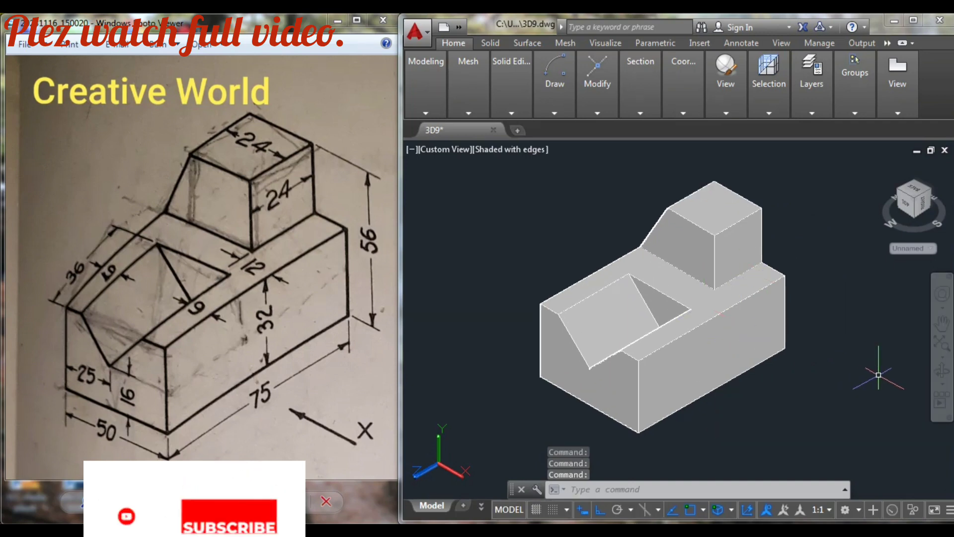
Orbit the model to a more front-facing view
left_click(942, 370)
mouse_move(827, 344)
left_mouse_down()
mouse_move(709, 219)
mouse_move(688, 366)
mouse_move(751, 390)
mouse_move(575, 344)
mouse_move(820, 390)
mouse_move(878, 353)
mouse_move(932, 363)
mouse_move(677, 366)
mouse_move(544, 381)
mouse_move(524, 373)
mouse_move(579, 358)
mouse_move(816, 362)
mouse_move(800, 353)
left_mouse_up()
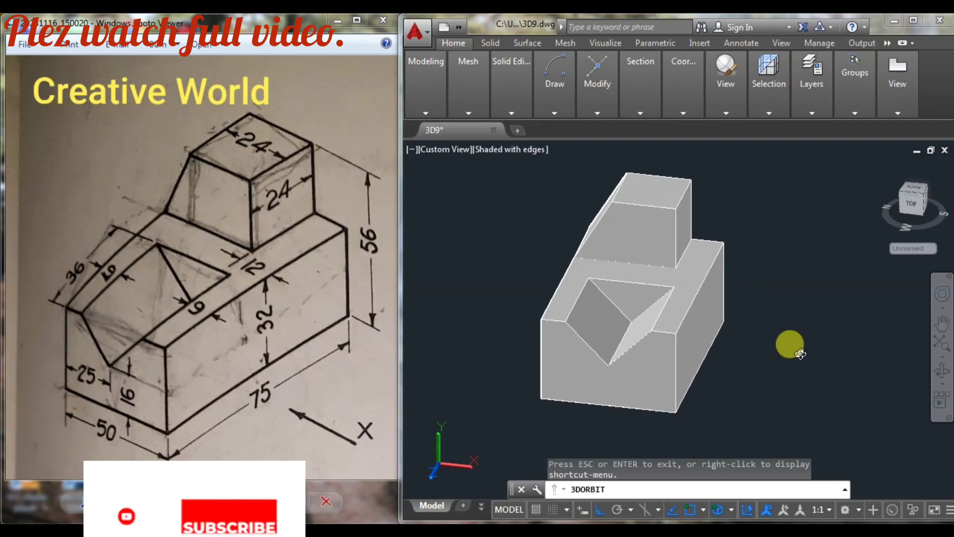
key("Escape")
Set the combined solid's colour to Blue in Quick Properties
left_click(690, 287)
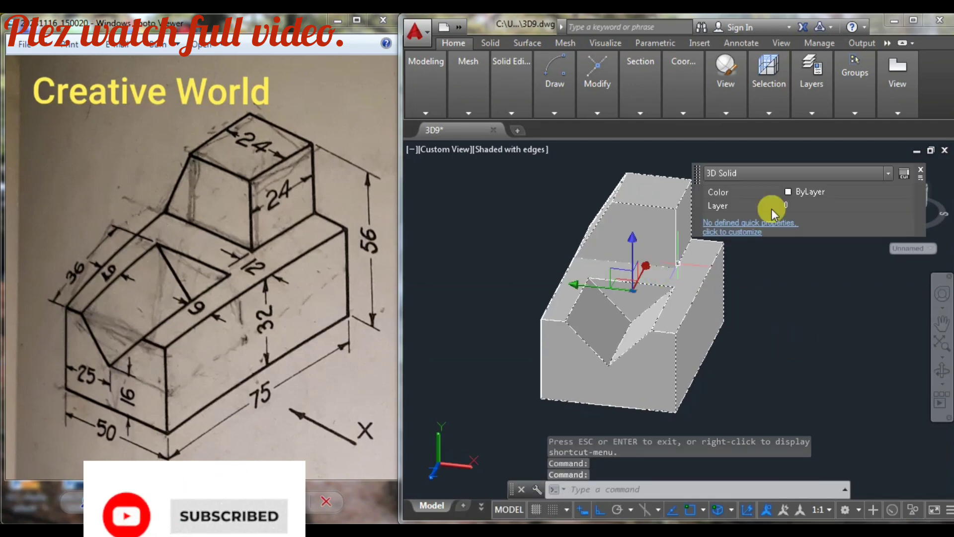
left_click(855, 184)
left_click(850, 190)
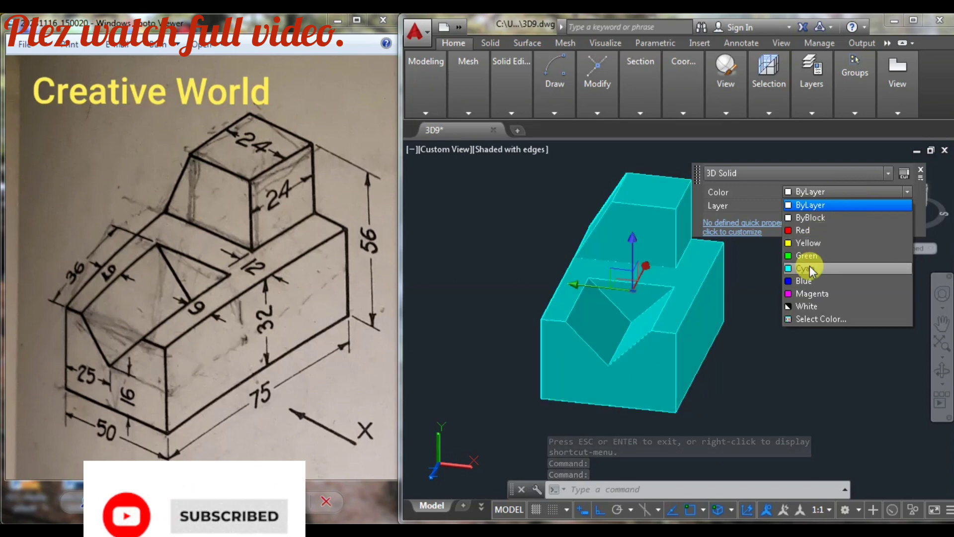
left_click(805, 280)
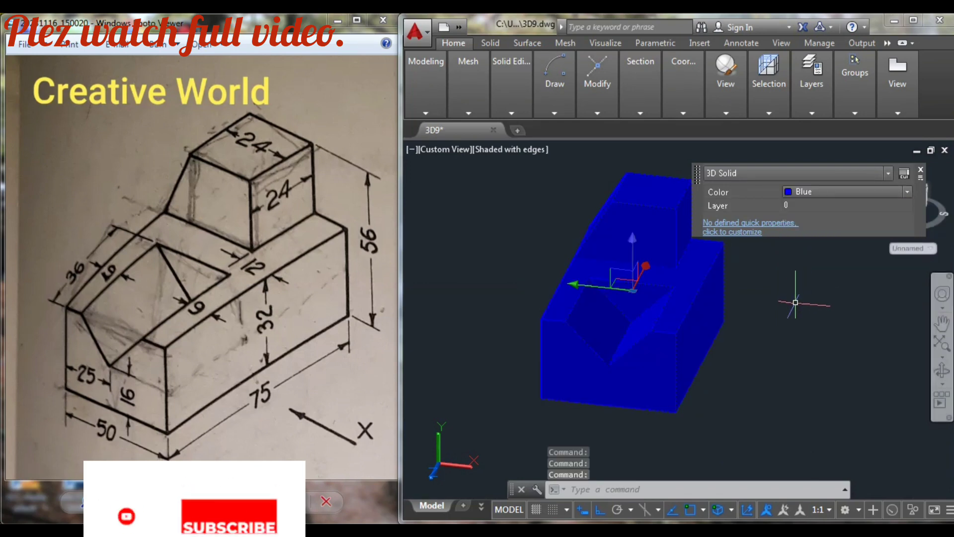
key("Escape")
middle_click_drag(796, 301, 804, 278, "shift")
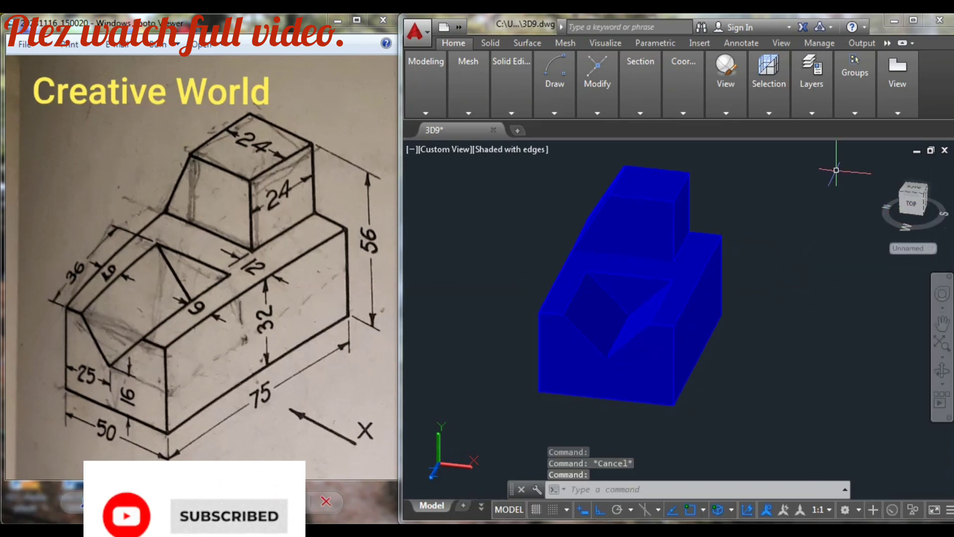
left_click(941, 371)
Orbit back to an isometric angle and switch the view to Parallel projection
mouse_move(827, 334)
left_mouse_down()
mouse_move(771, 341)
mouse_move(782, 365)
mouse_move(785, 333)
mouse_move(813, 340)
left_mouse_up()
key("Escape")
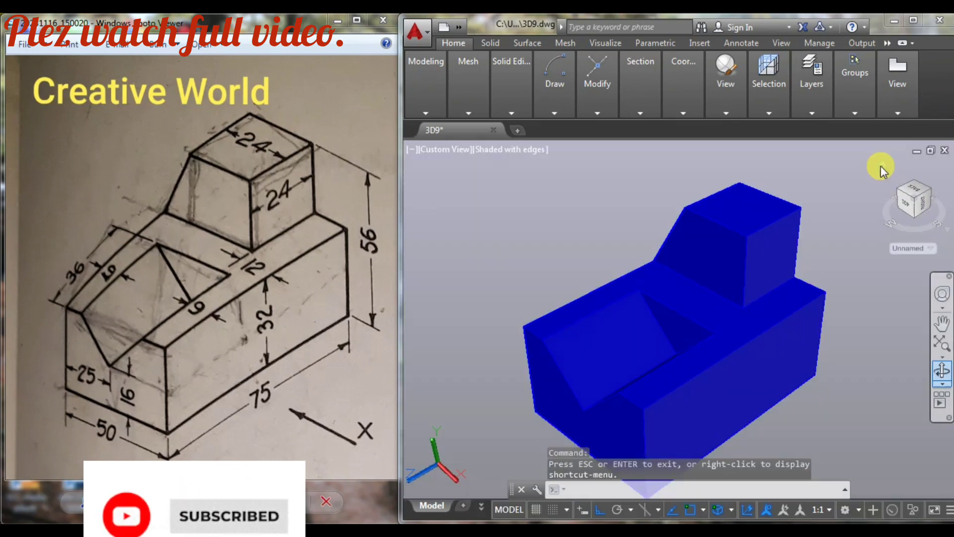
right_click(881, 166)
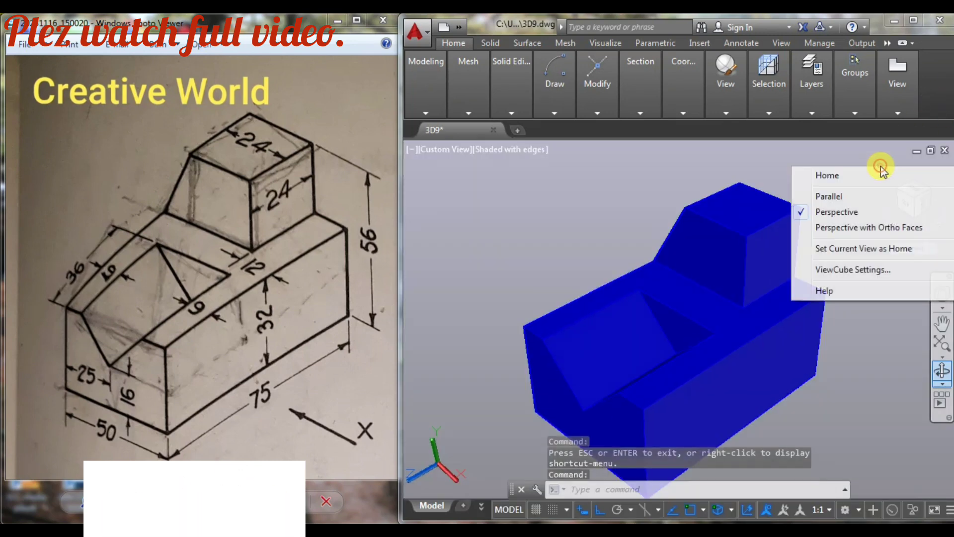
left_click(847, 199)
scroll(786, 293, "down", 2)
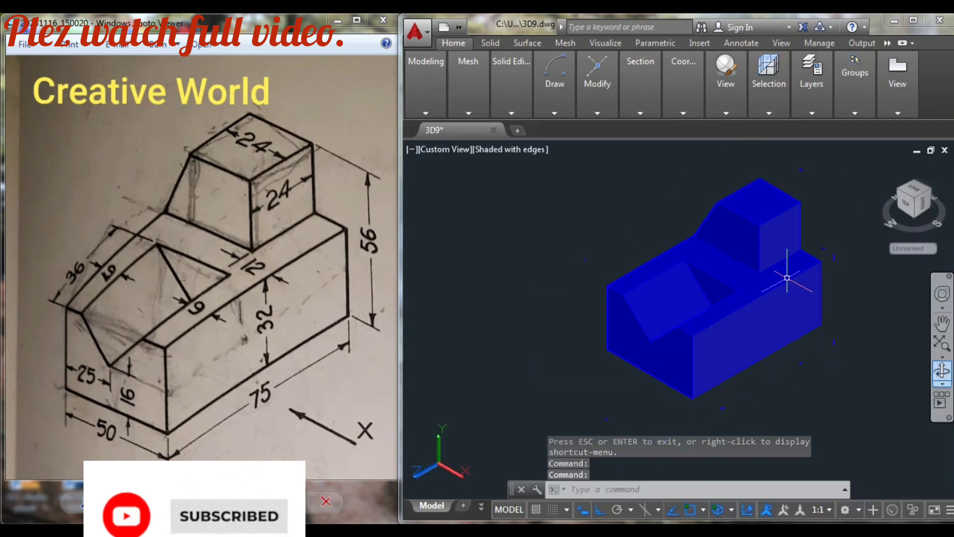